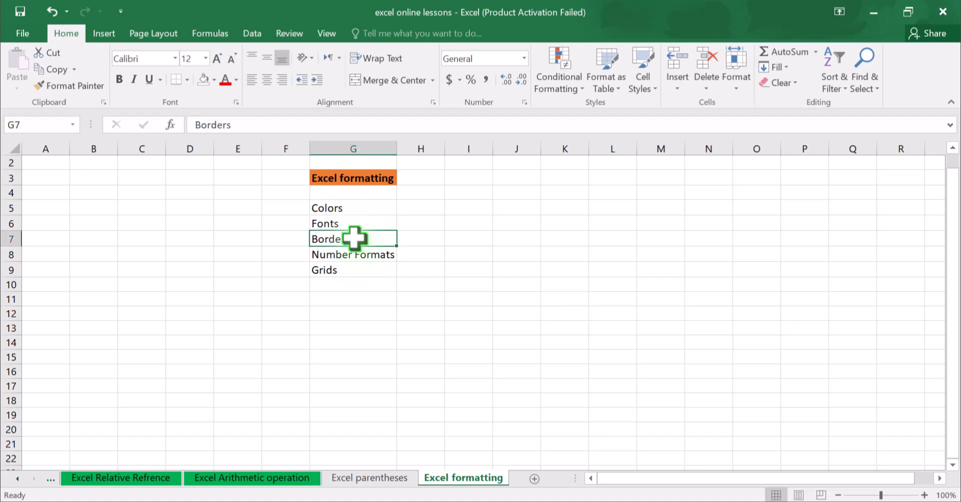
Examine the Excel formatting heading in G3 and the topic list in G5:G9.
{"action": "left_click", "coordinate": [341, 208]}
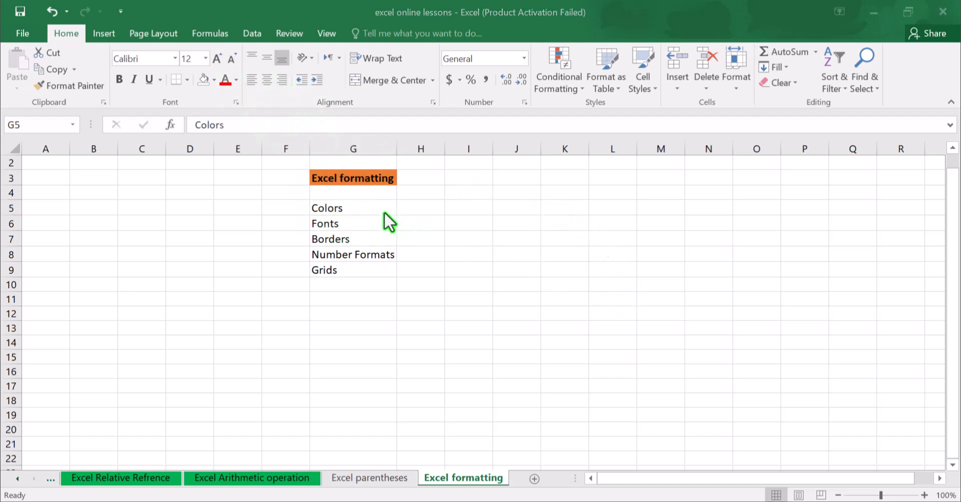
{"action": "left_click", "coordinate": [368, 207]}
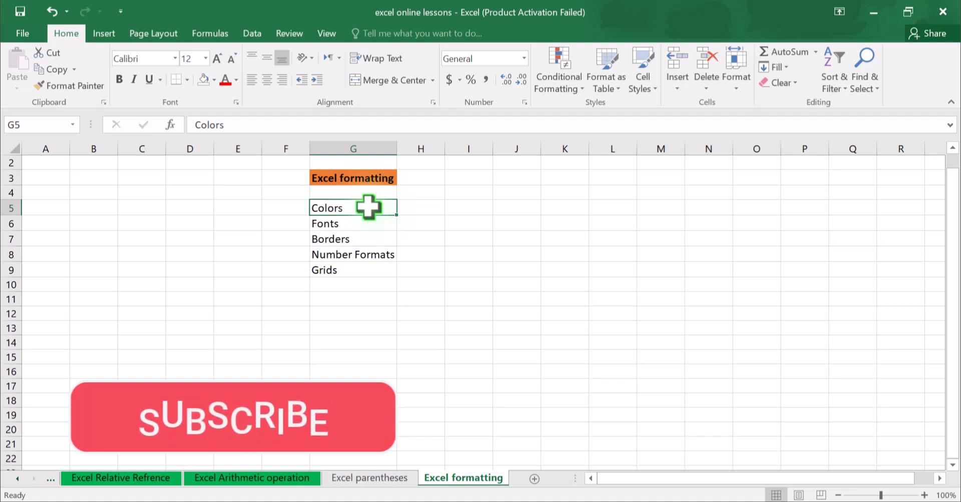
{"action": "left_click", "coordinate": [356, 222]}
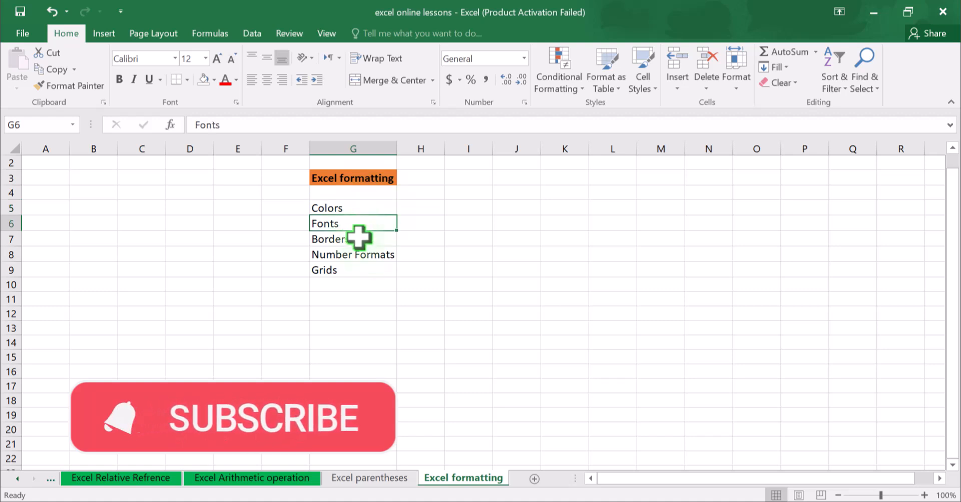
{"action": "left_click", "coordinate": [359, 239]}
{"action": "left_click", "coordinate": [362, 255]}
{"action": "left_click", "coordinate": [349, 270]}
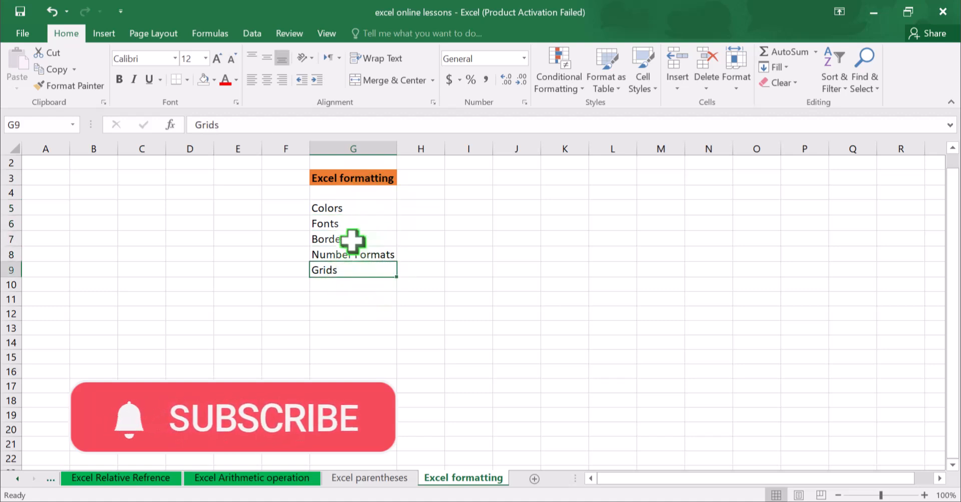
{"action": "left_click_drag", "start_coordinate": [321, 208], "coordinate": [361, 279]}
{"action": "left_click", "coordinate": [358, 268]}
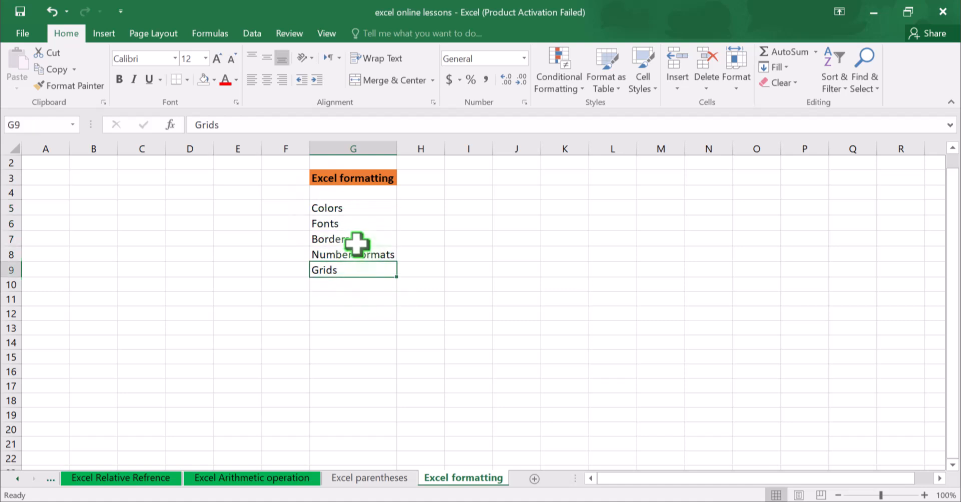
{"action": "left_click", "coordinate": [363, 213]}
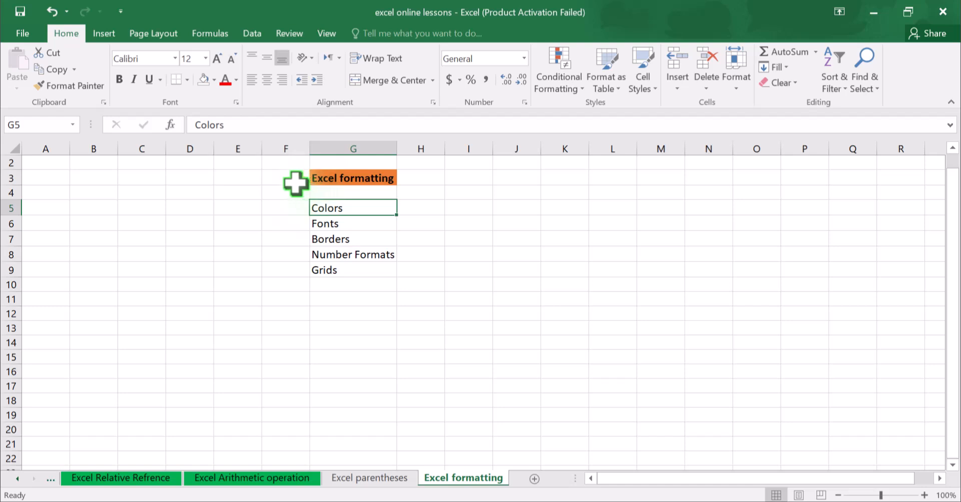
{"action": "left_click", "coordinate": [480, 193]}
{"action": "left_click", "coordinate": [380, 181]}
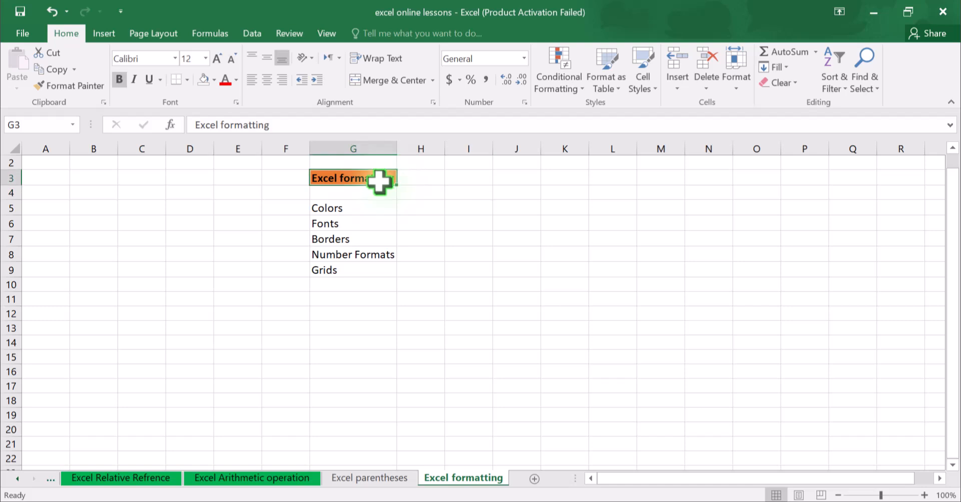
{"action": "left_click", "coordinate": [369, 207]}
{"action": "left_click", "coordinate": [361, 178]}
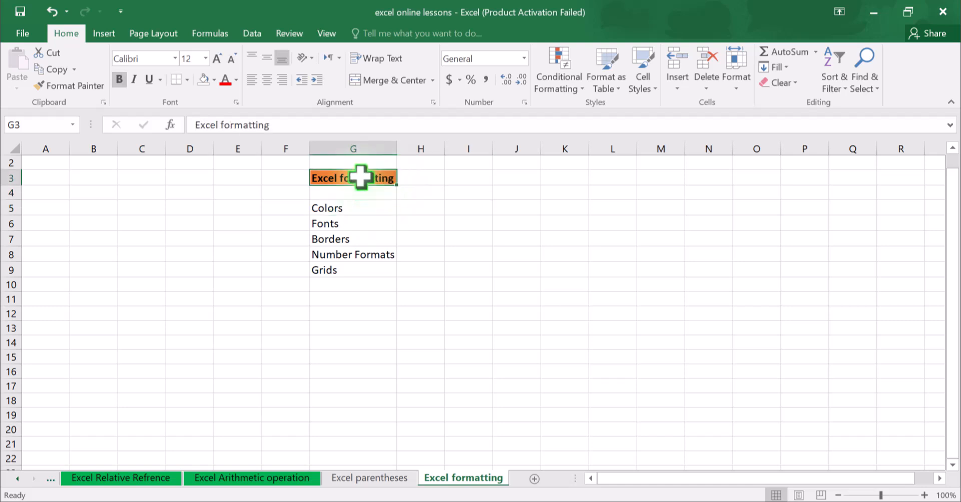
{"action": "left_click", "coordinate": [349, 207]}
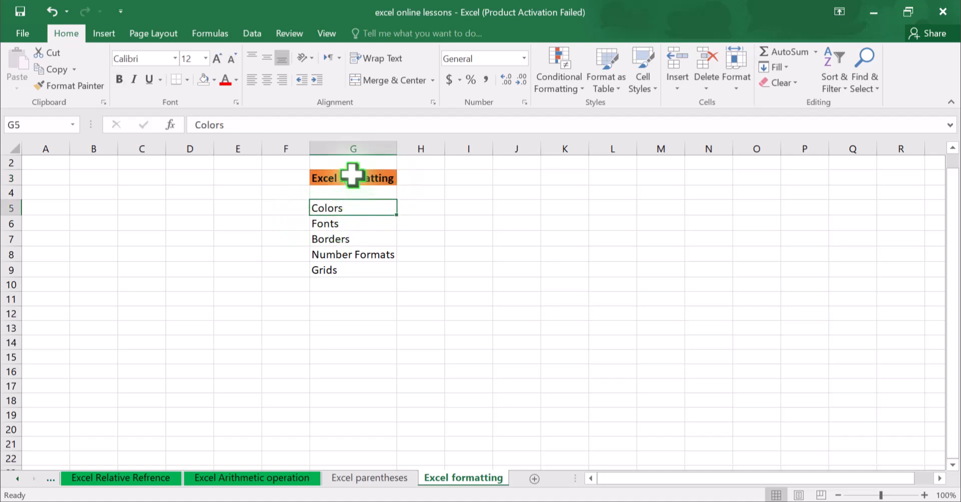
{"action": "left_click", "coordinate": [351, 222]}
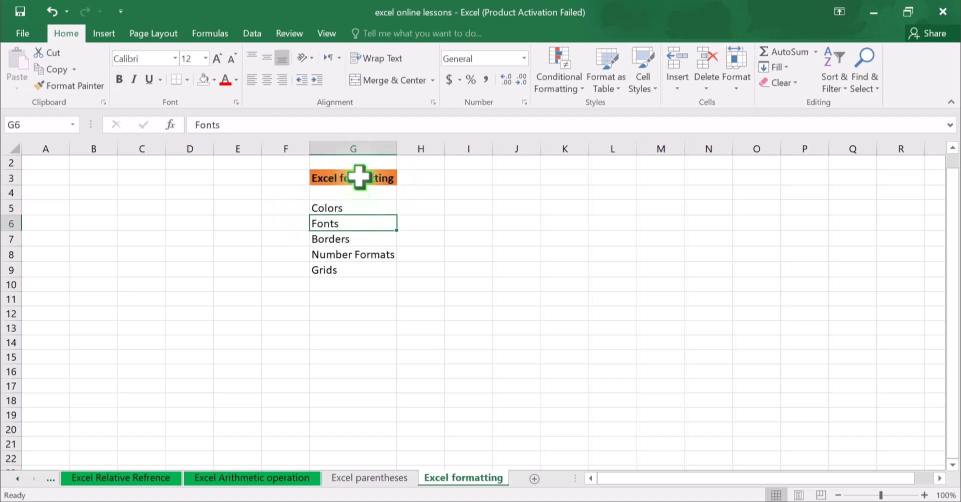
Copy the heading's formatting from G3 onto the Colors cell G5 with Format Painter.
{"action": "left_click", "coordinate": [378, 177]}
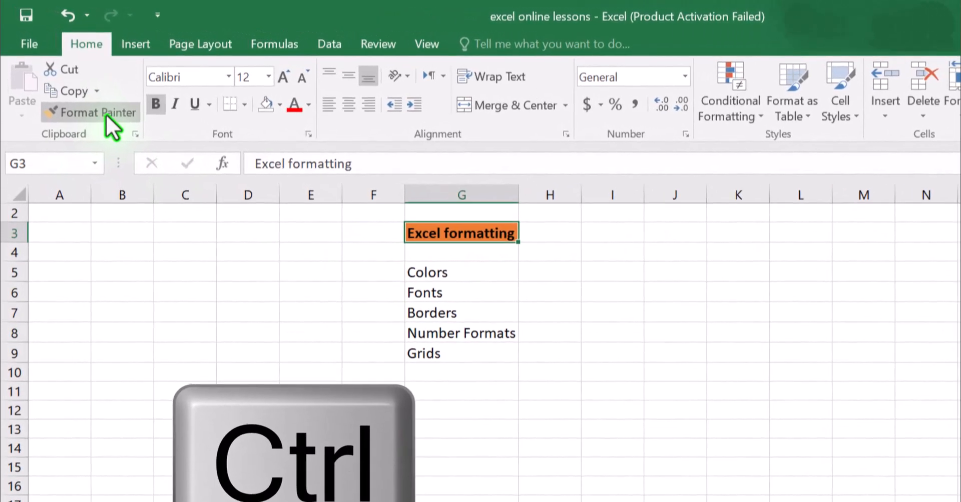
{"action": "left_click", "coordinate": [106, 115]}
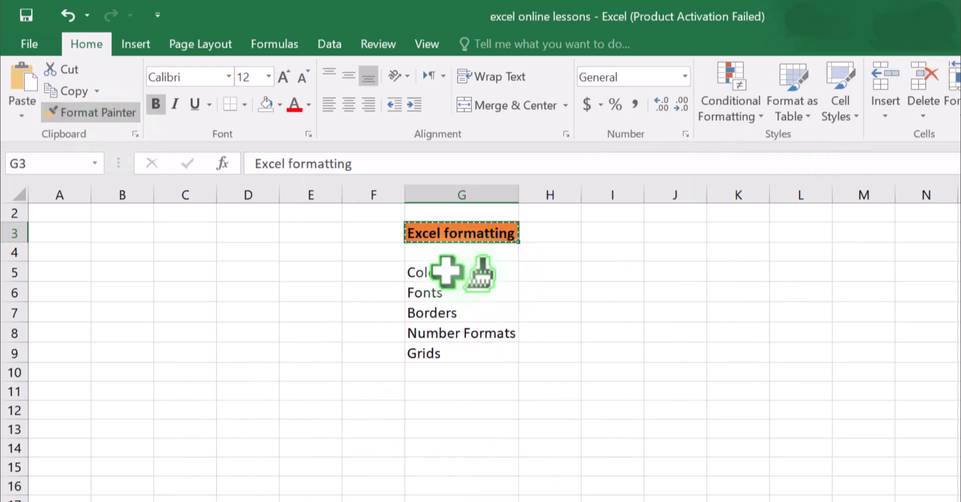
{"action": "left_click", "coordinate": [447, 271]}
{"action": "left_click", "coordinate": [464, 311]}
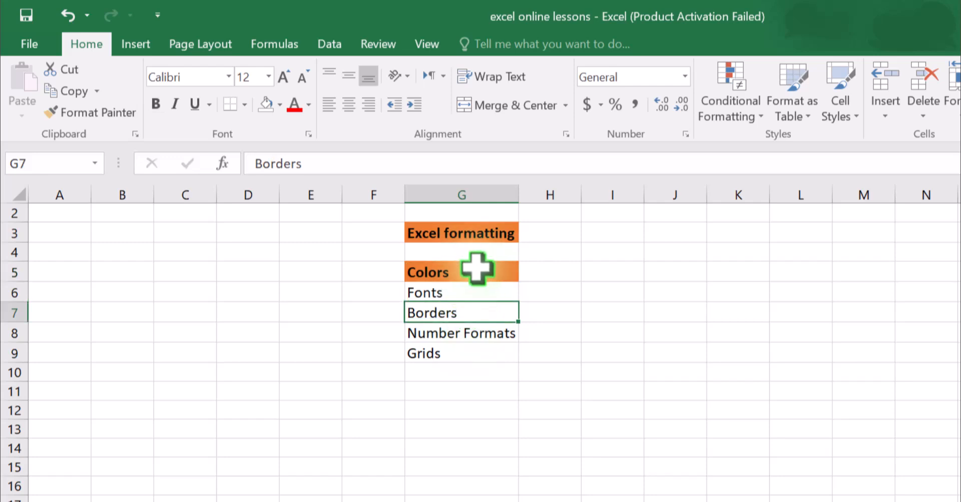
Apply the G3 heading's formatting to the Fonts cell G6 with Format Painter.
{"action": "left_click", "coordinate": [429, 226]}
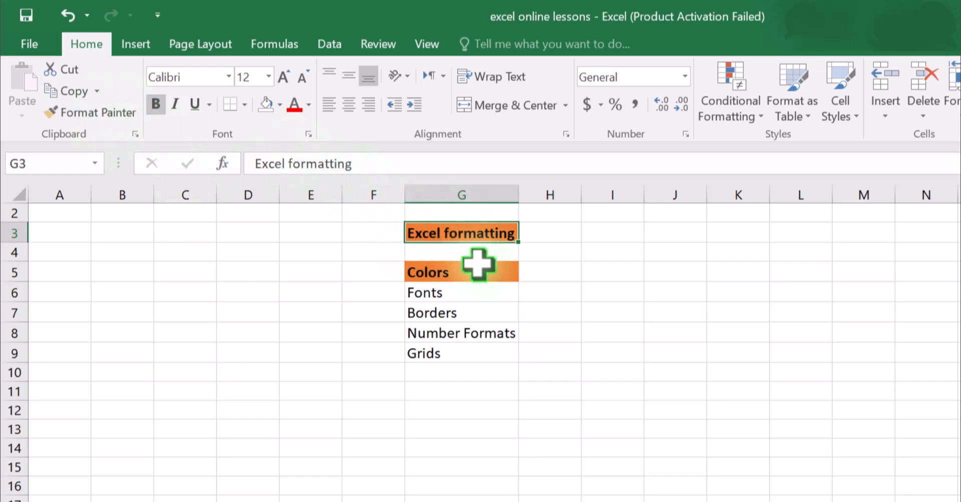
{"action": "left_click", "coordinate": [463, 303]}
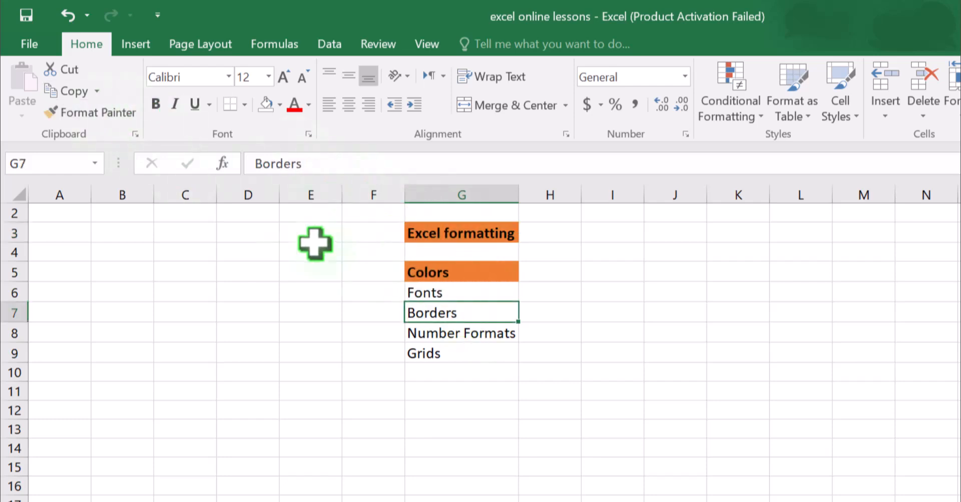
{"action": "left_click", "coordinate": [479, 291]}
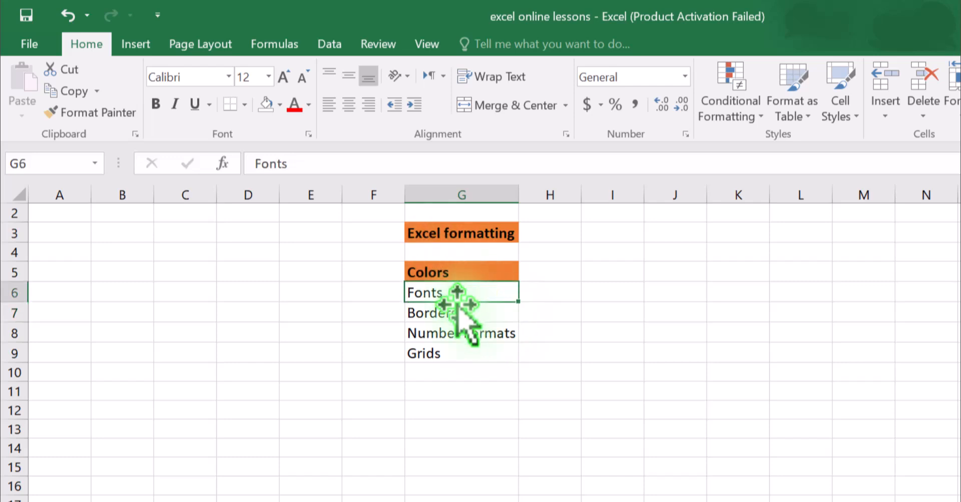
{"action": "left_click", "coordinate": [451, 235]}
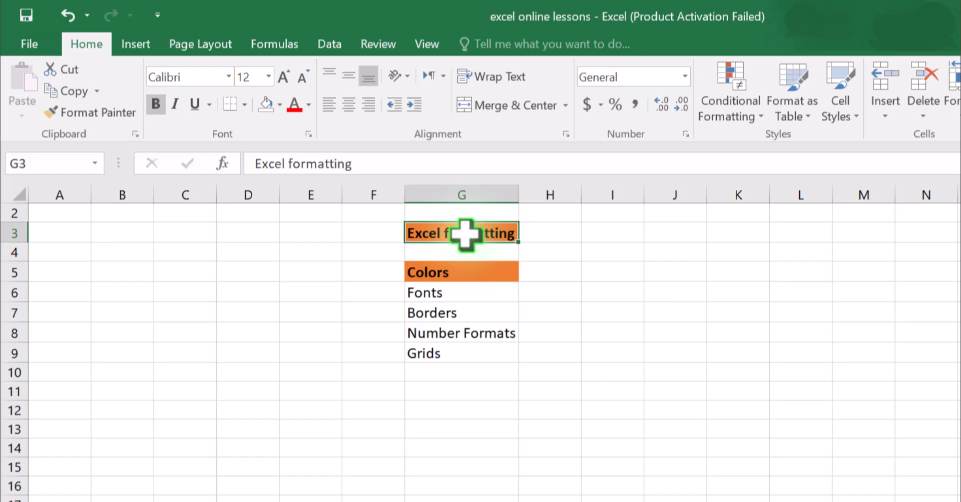
{"action": "left_click", "coordinate": [101, 114]}
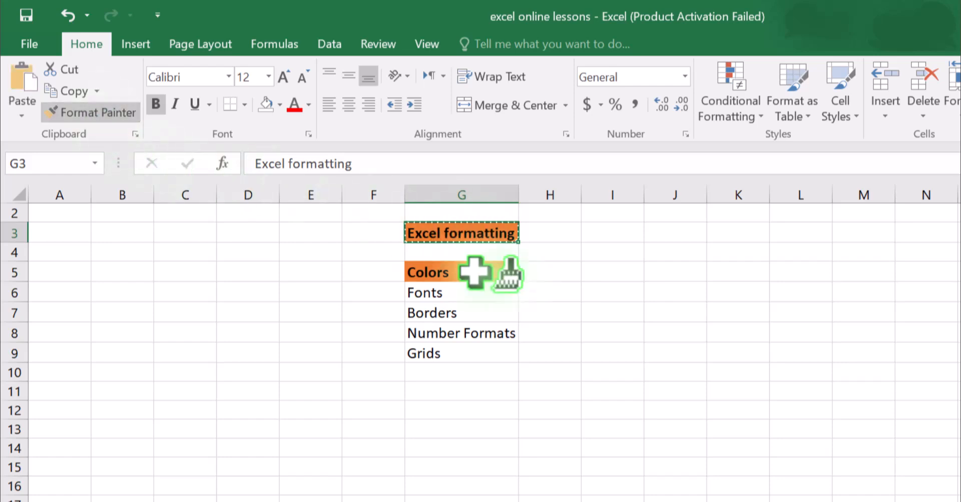
{"action": "left_click", "coordinate": [450, 294]}
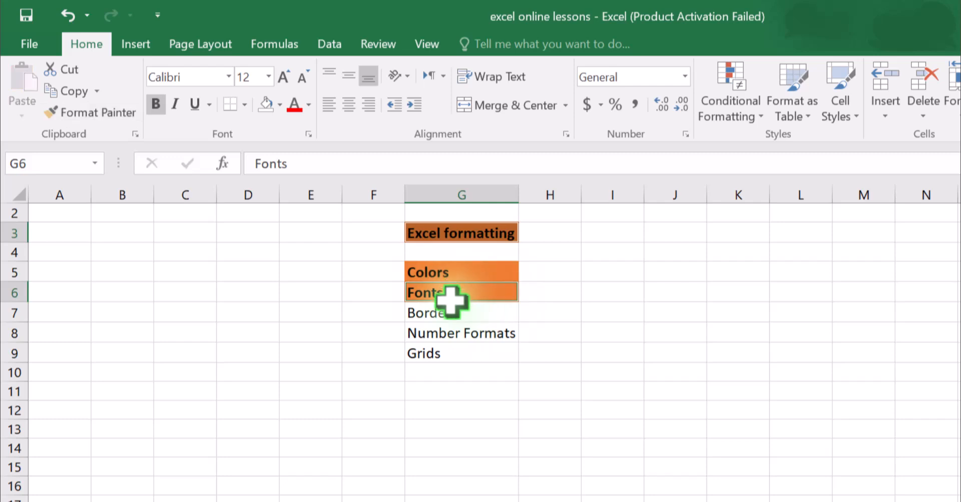
{"action": "left_click", "coordinate": [460, 318]}
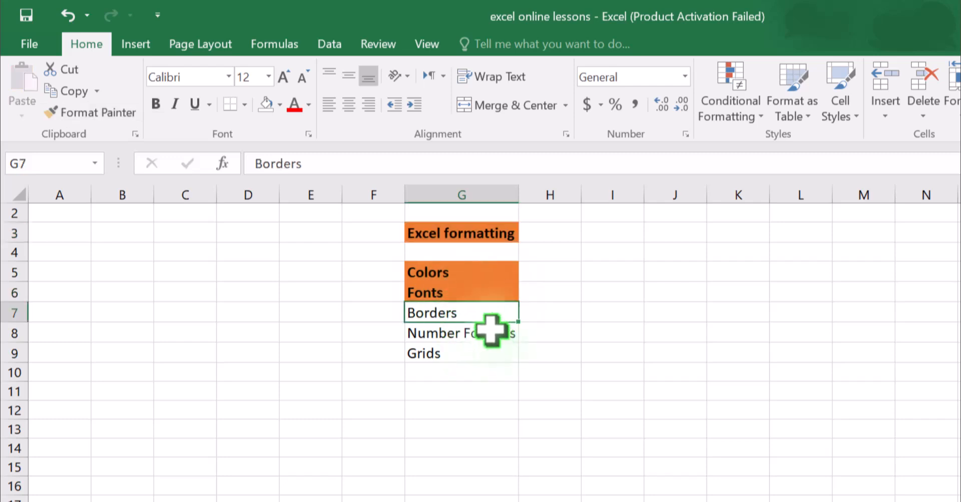
Undo the formatting painted onto the Colors and Fonts cells.
{"action": "key", "text": "ctrl+z"}
{"action": "key", "text": "ctrl+z"}
{"action": "left_click", "coordinate": [492, 281]}
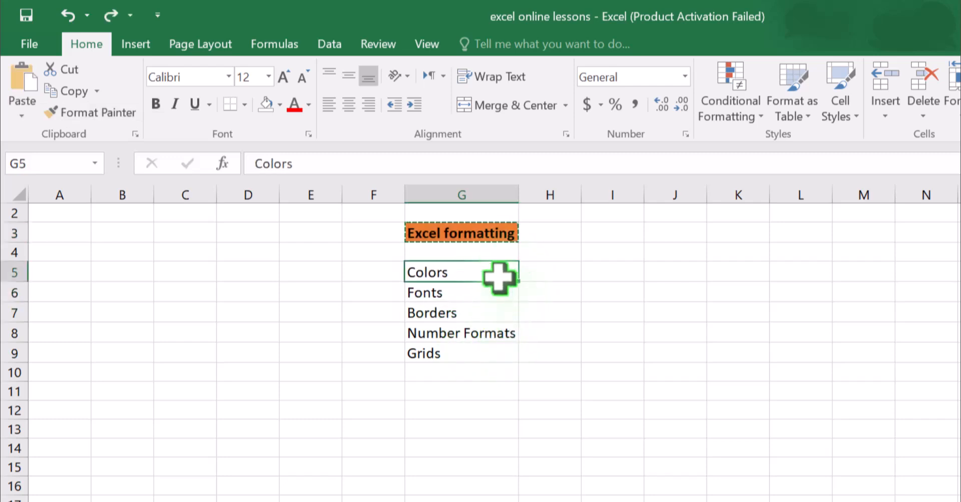
{"action": "left_click", "coordinate": [557, 250]}
{"action": "left_click", "coordinate": [436, 277]}
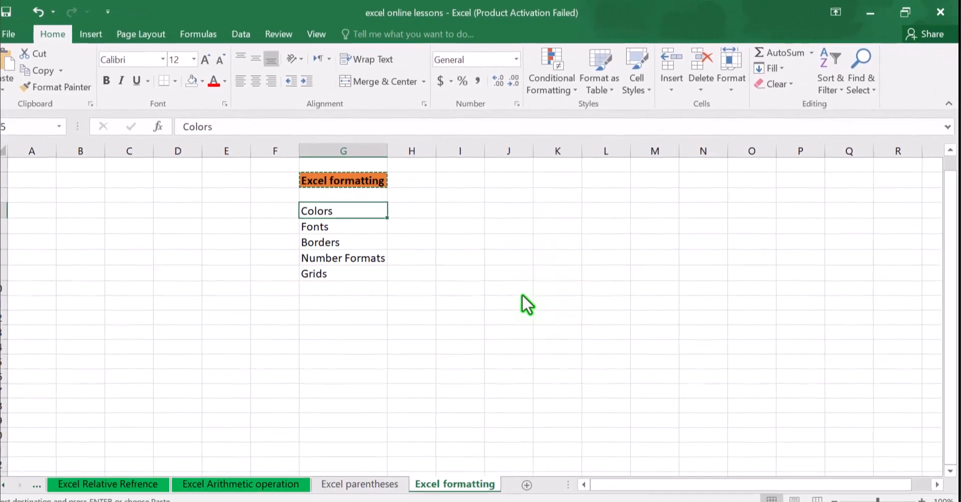
Set the fill color of the Colors cell G5 to No Fill.
{"action": "left_click", "coordinate": [345, 209]}
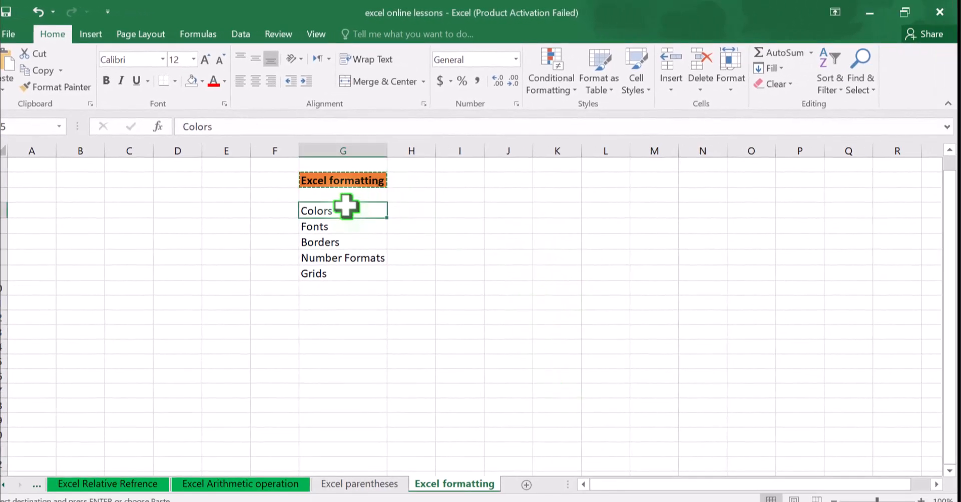
{"action": "left_click", "coordinate": [203, 82]}
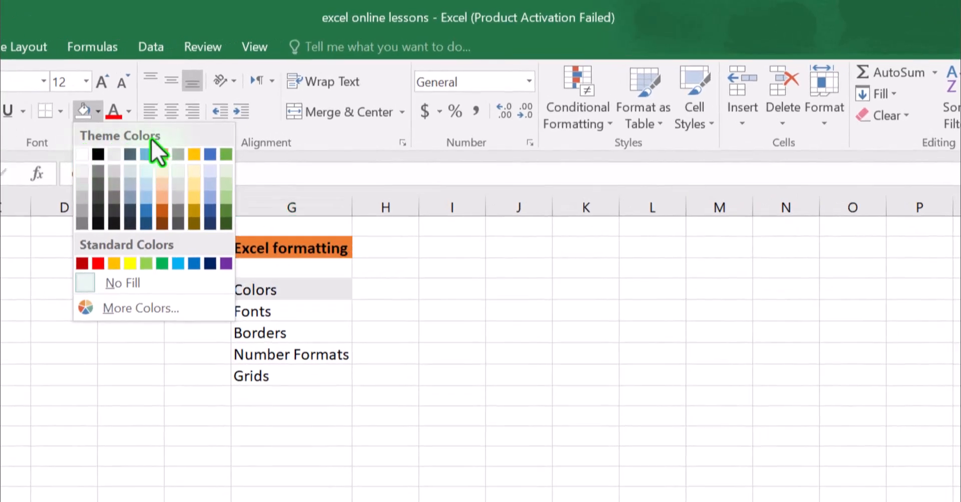
{"action": "left_click", "coordinate": [145, 284]}
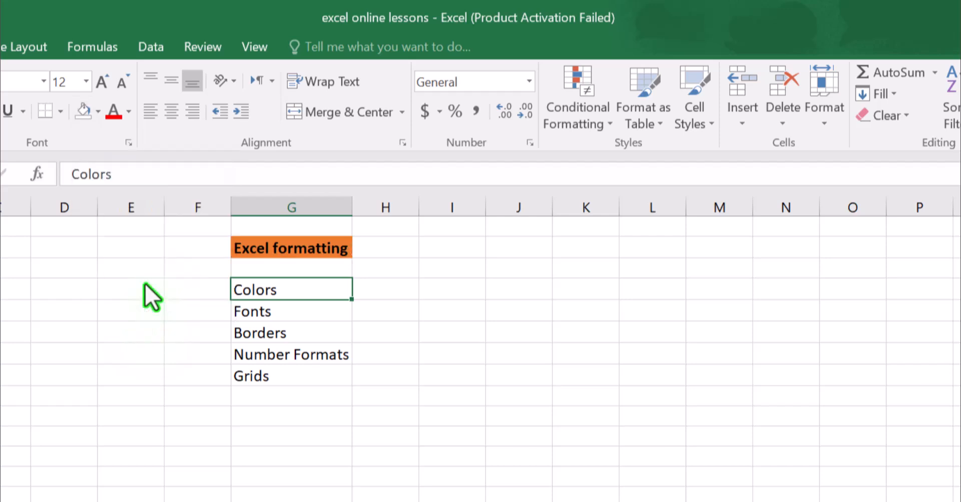
Remove the orange fill from the Excel formatting heading in G3 using No Fill.
{"action": "left_click", "coordinate": [280, 251]}
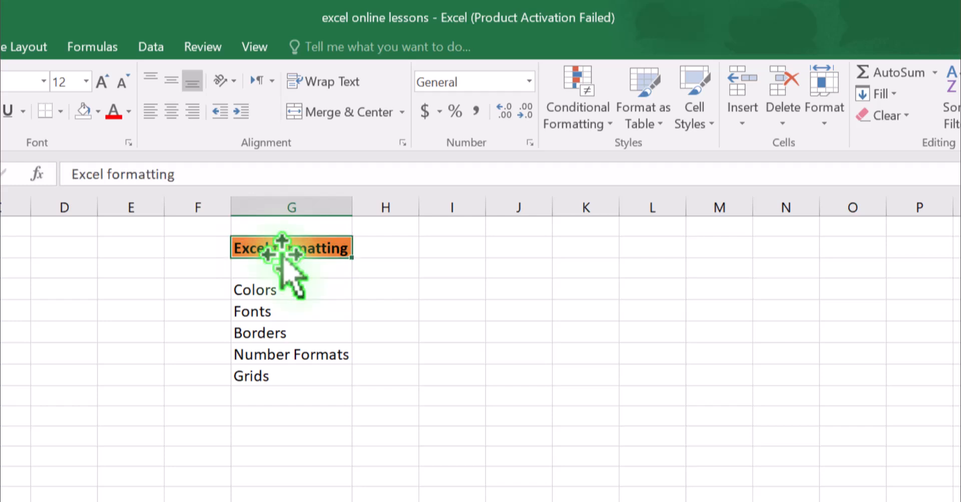
{"action": "left_click", "coordinate": [99, 112]}
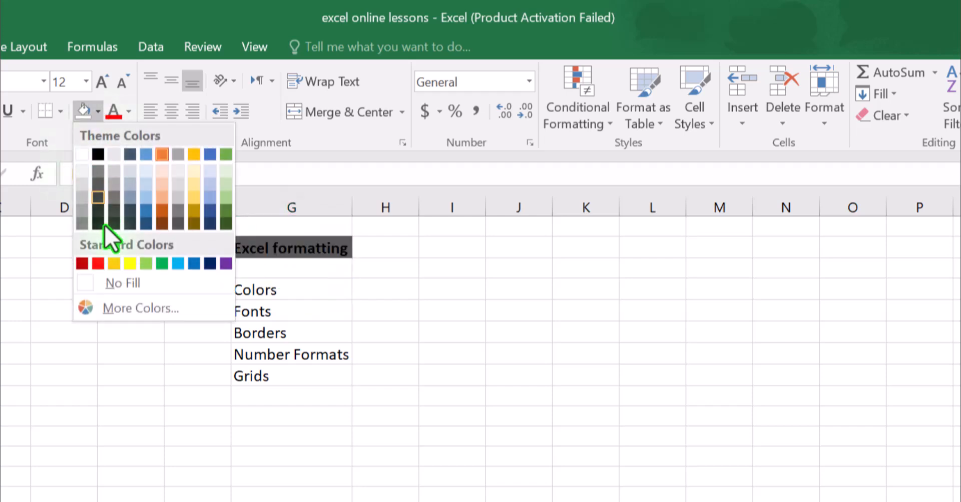
{"action": "left_click", "coordinate": [121, 281]}
{"action": "left_click", "coordinate": [269, 287]}
{"action": "left_click", "coordinate": [280, 249]}
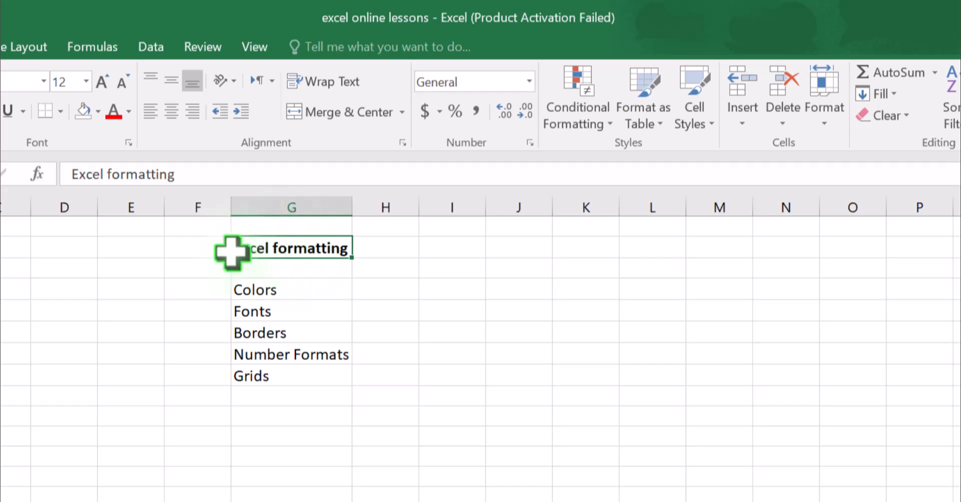
Open the custom color settings for the fill of the heading cell G3.
{"action": "left_click", "coordinate": [98, 117]}
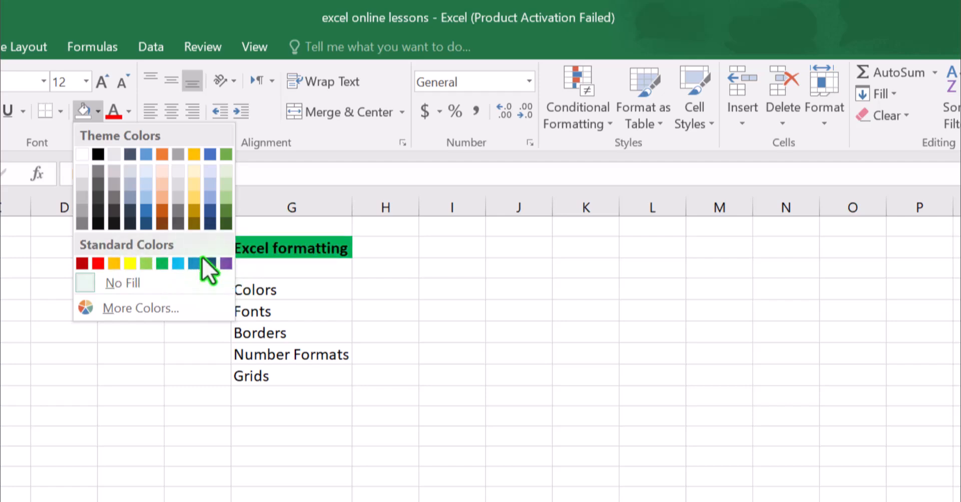
{"action": "left_click", "coordinate": [139, 306]}
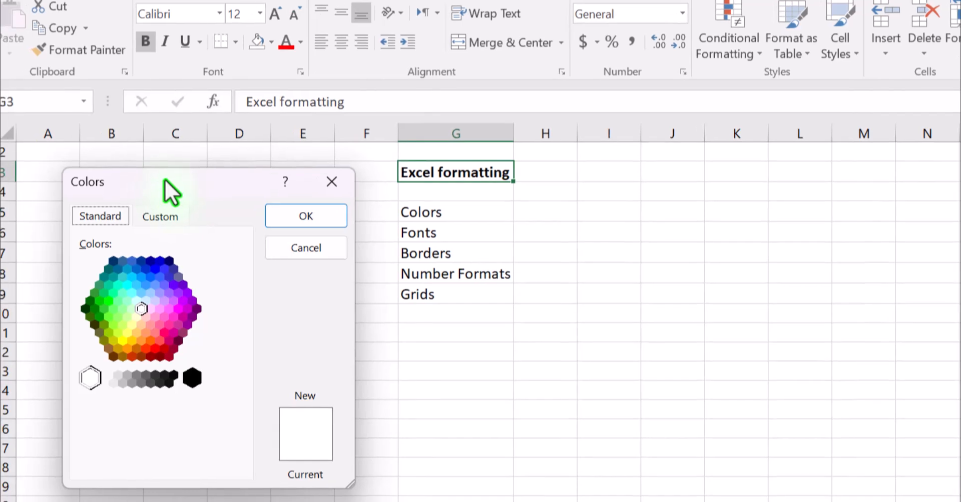
{"action": "left_click", "coordinate": [49, 326]}
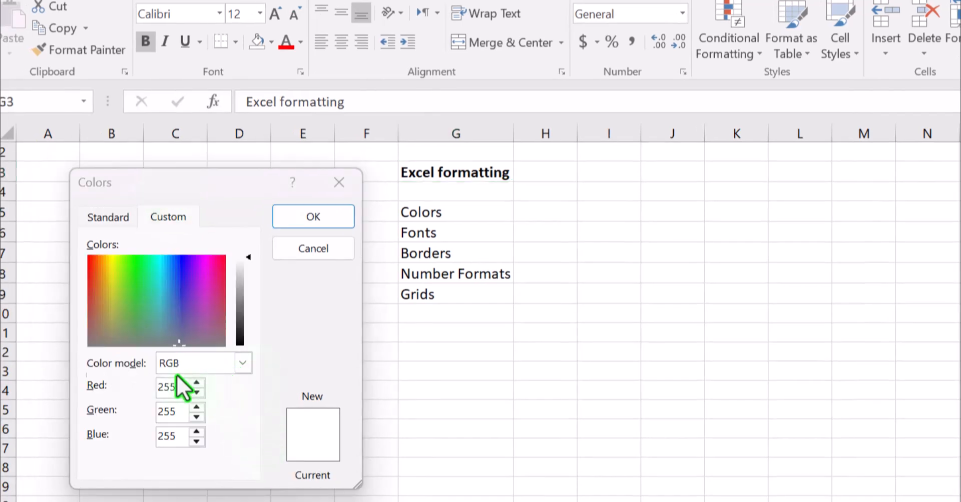
Try the HSL color model, return to RGB, and set the red value to 253.
{"action": "left_click", "coordinate": [239, 365]}
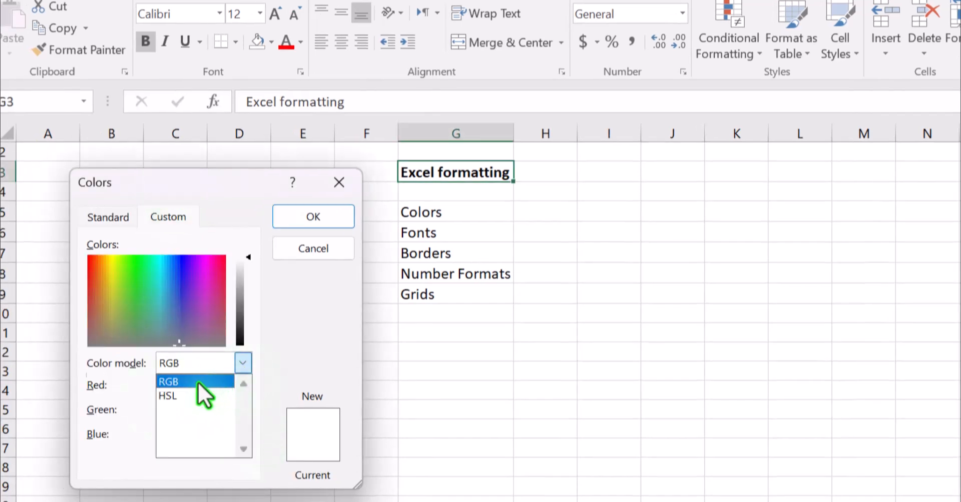
{"action": "left_click", "coordinate": [168, 394]}
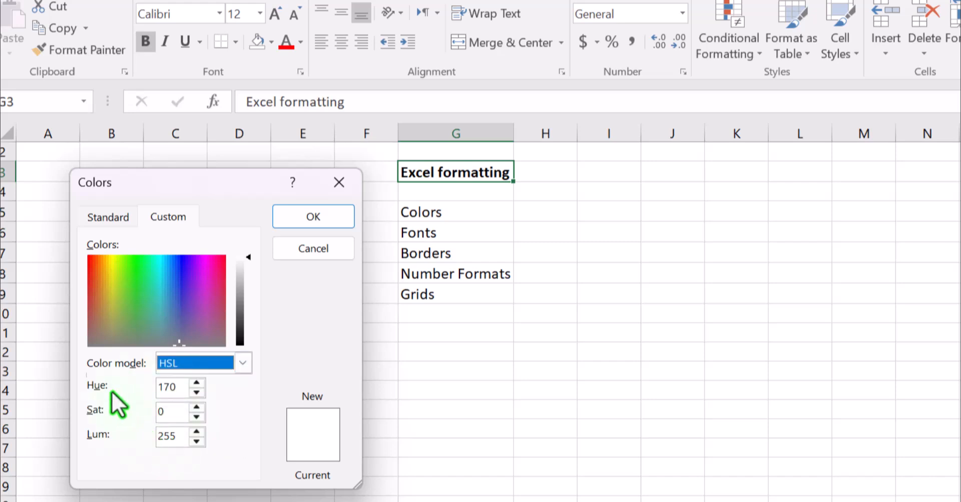
{"action": "left_click", "coordinate": [234, 368]}
{"action": "left_click", "coordinate": [192, 379]}
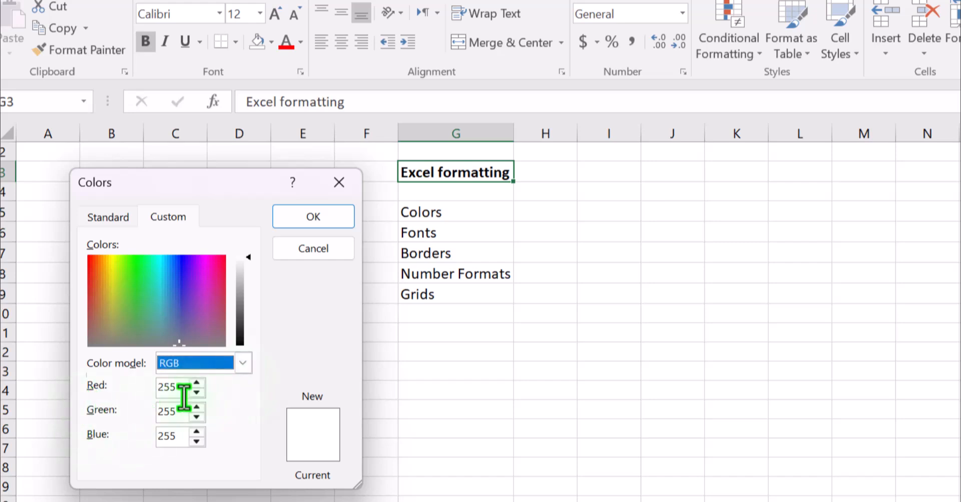
{"action": "left_click", "coordinate": [196, 393]}
{"action": "left_click", "coordinate": [196, 393]}
{"action": "left_click", "coordinate": [197, 393]}
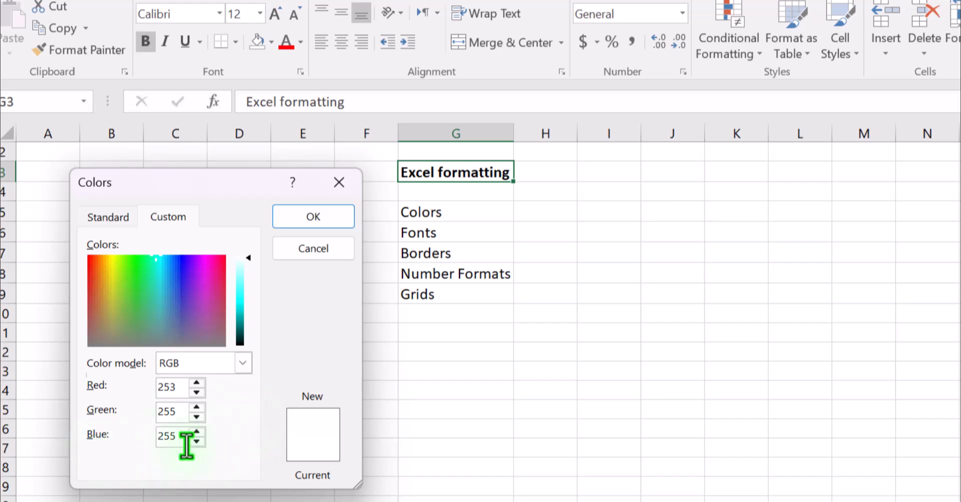
Choose turquoise from the standard colors and apply it as the fill of the Excel formatting heading in G3.
{"action": "left_click", "coordinate": [107, 217]}
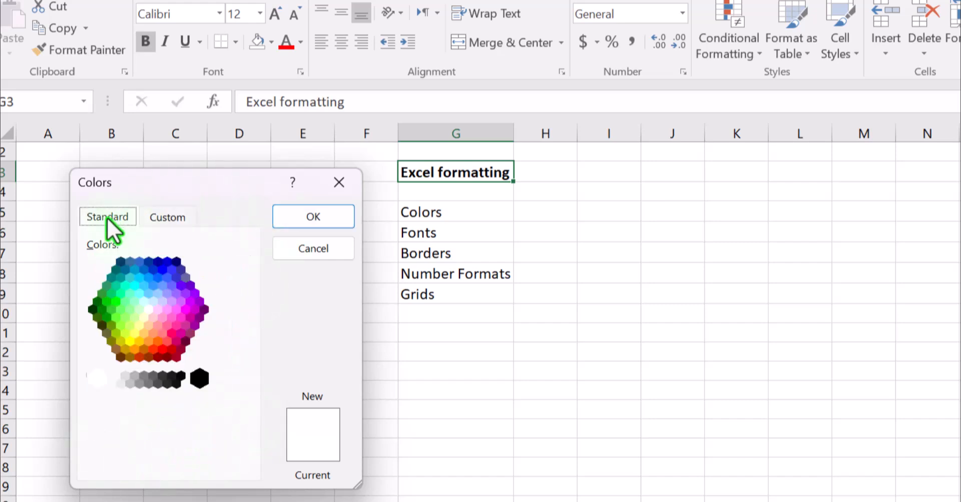
{"action": "left_click", "coordinate": [168, 325]}
{"action": "left_click", "coordinate": [148, 325]}
{"action": "left_click", "coordinate": [150, 305]}
{"action": "left_click", "coordinate": [166, 335]}
{"action": "left_click", "coordinate": [158, 346]}
{"action": "left_click", "coordinate": [153, 349]}
{"action": "left_click", "coordinate": [143, 323]}
{"action": "left_click", "coordinate": [165, 336]}
{"action": "left_click", "coordinate": [120, 279]}
{"action": "left_click", "coordinate": [125, 285]}
{"action": "left_click", "coordinate": [287, 220]}
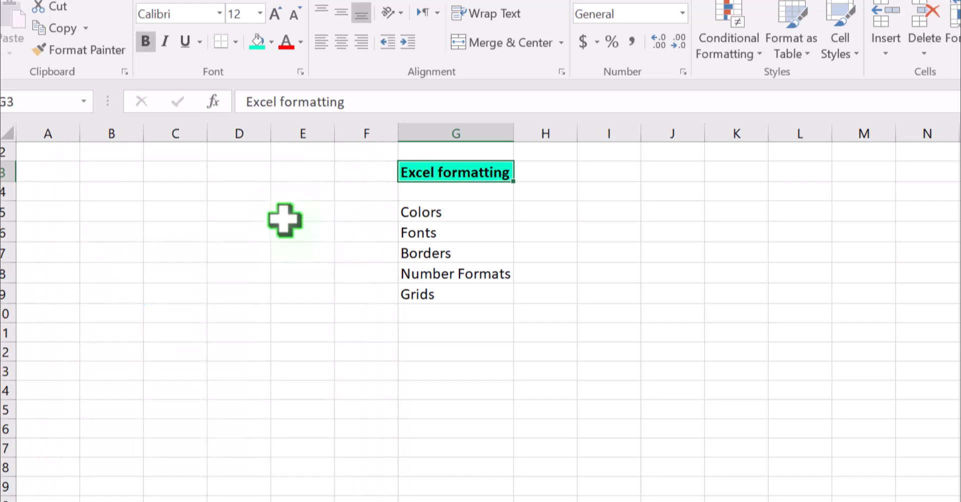
Preview the available fill colors on the Colors cell G5 without applying one.
{"action": "left_click", "coordinate": [457, 204]}
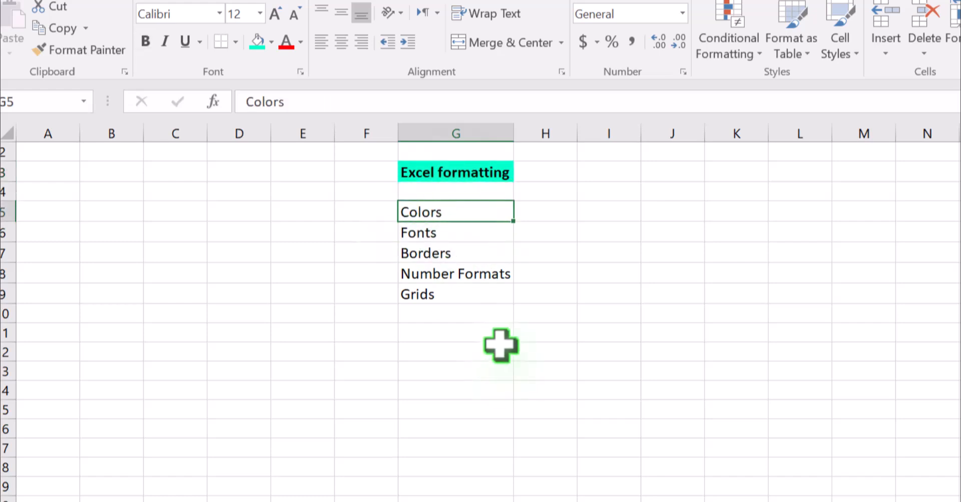
{"action": "left_click", "coordinate": [269, 41]}
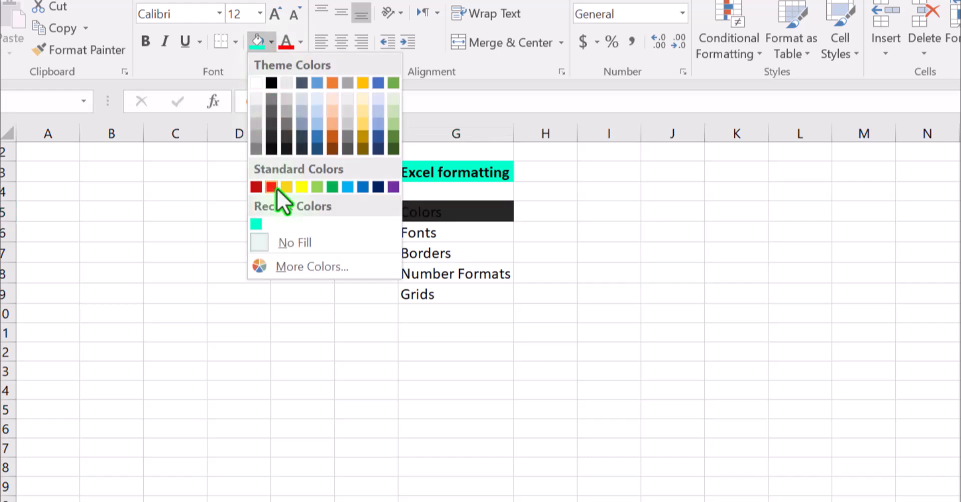
{"action": "left_click", "coordinate": [489, 309]}
Examine the list of available fonts with their previews on the Fonts cell G6.
{"action": "left_click", "coordinate": [436, 233]}
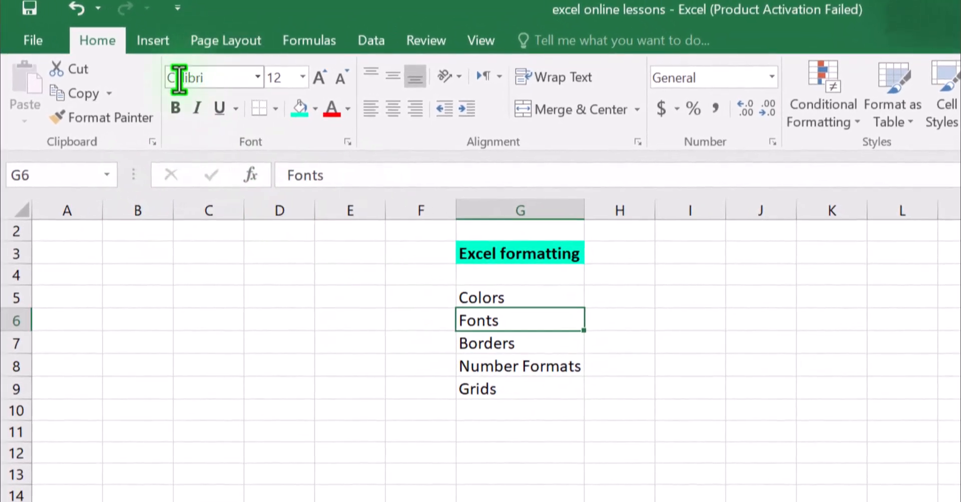
{"action": "left_click", "coordinate": [258, 77]}
{"action": "scroll", "coordinate": [310, 295], "scroll_direction": "down", "scroll_amount": 2}
{"action": "scroll", "coordinate": [303, 282], "scroll_direction": "down", "scroll_amount": 20}
{"action": "scroll", "coordinate": [330, 299], "scroll_direction": "down", "scroll_amount": 20}
{"action": "scroll", "coordinate": [333, 300], "scroll_direction": "down", "scroll_amount": 20}
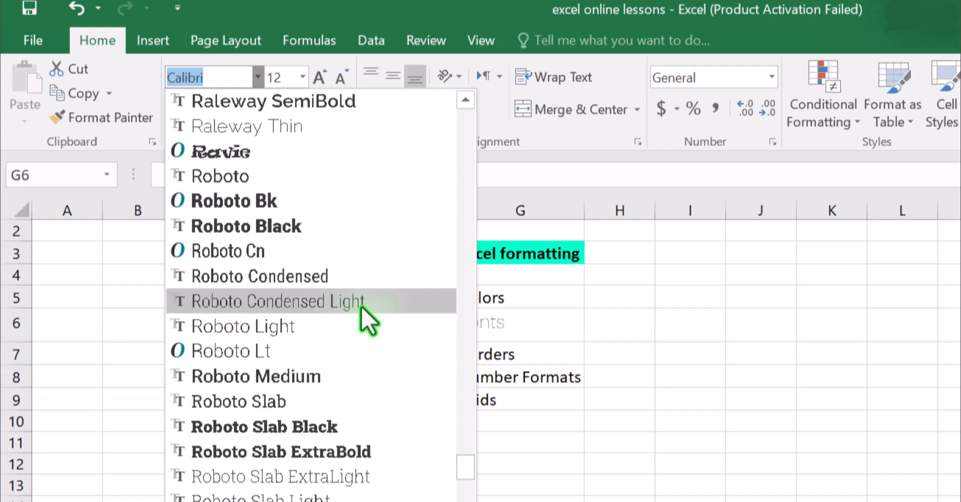
{"action": "scroll", "coordinate": [357, 305], "scroll_direction": "down", "scroll_amount": 2}
{"action": "scroll", "coordinate": [322, 415], "scroll_direction": "down", "scroll_amount": 14}
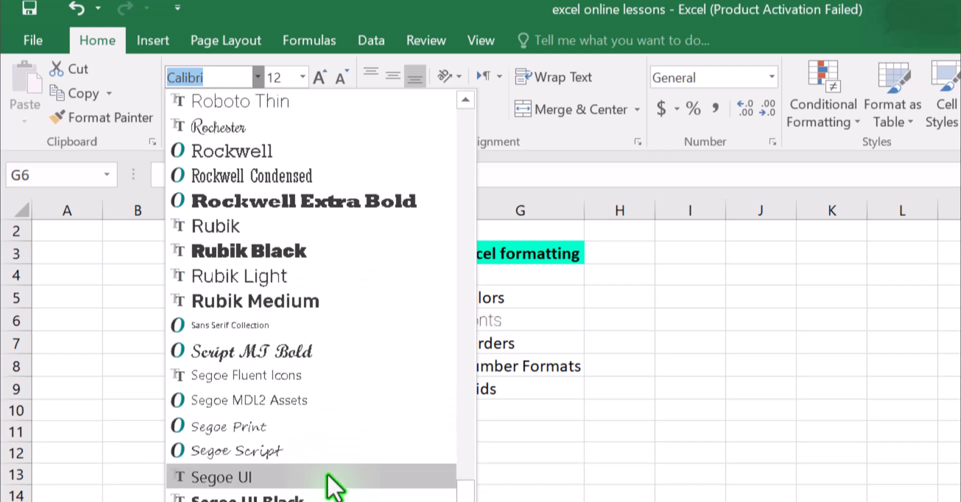
{"action": "scroll", "coordinate": [271, 405], "scroll_direction": "down", "scroll_amount": 16}
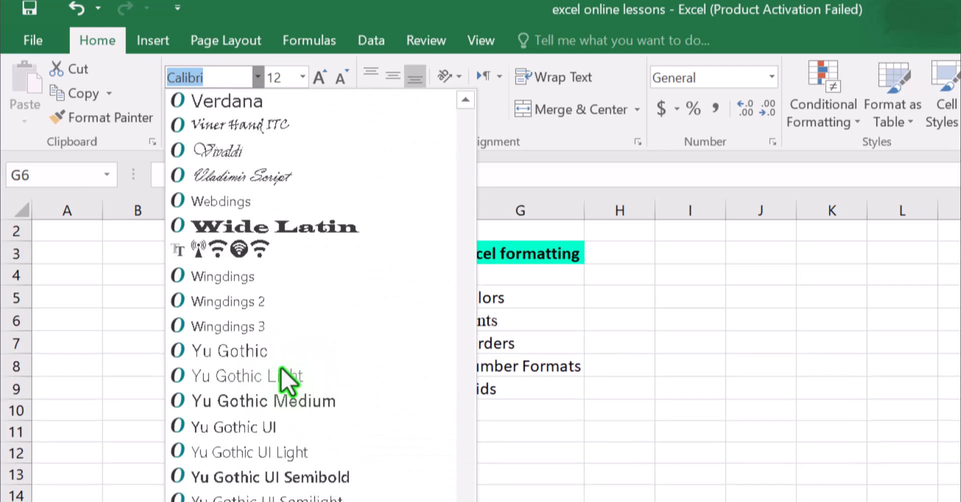
{"action": "scroll", "coordinate": [304, 389], "scroll_direction": "up", "scroll_amount": 20}
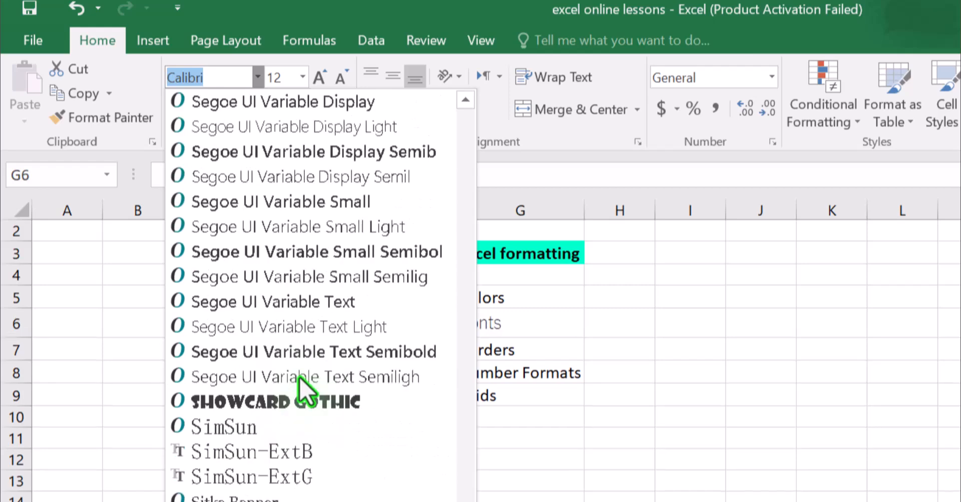
{"action": "scroll", "coordinate": [300, 388], "scroll_direction": "up", "scroll_amount": 5}
{"action": "scroll", "coordinate": [311, 216], "scroll_direction": "up", "scroll_amount": 20}
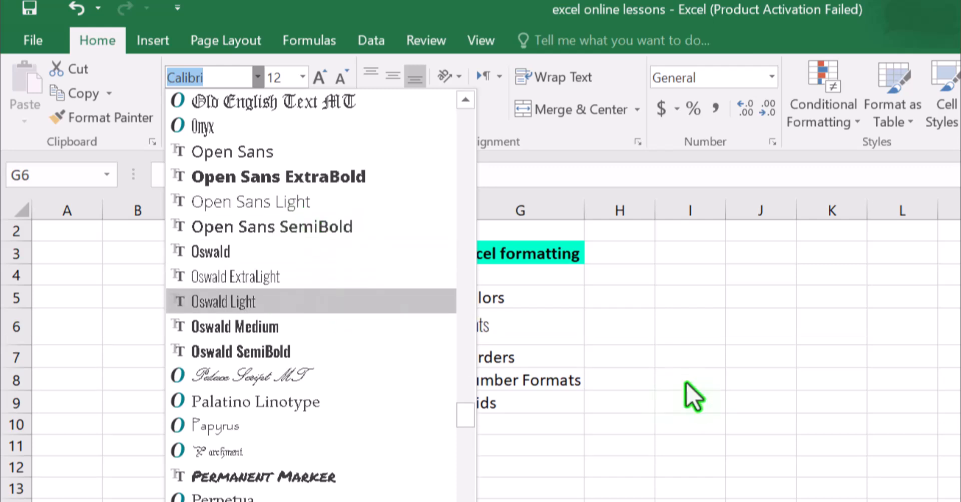
{"action": "left_click", "coordinate": [557, 352]}
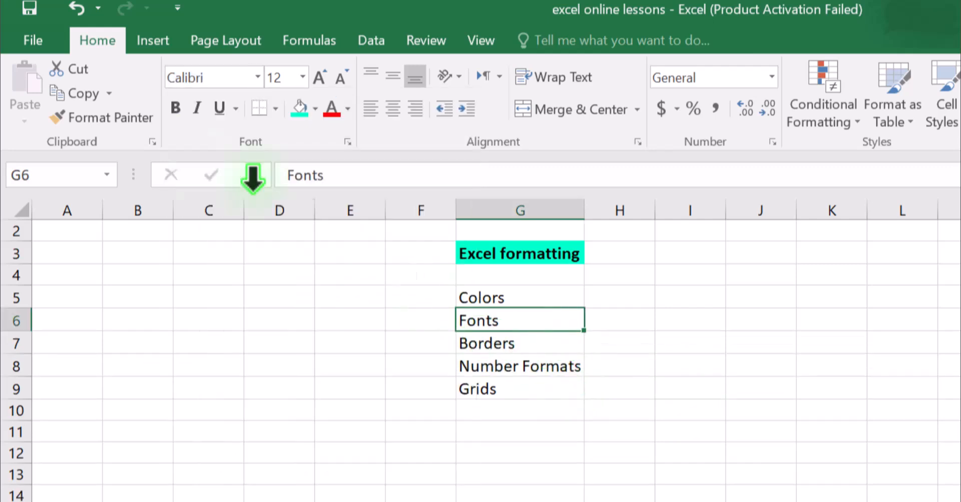
Set the font of the Fonts cell G6 to Aero Matics.
{"action": "left_click", "coordinate": [257, 77]}
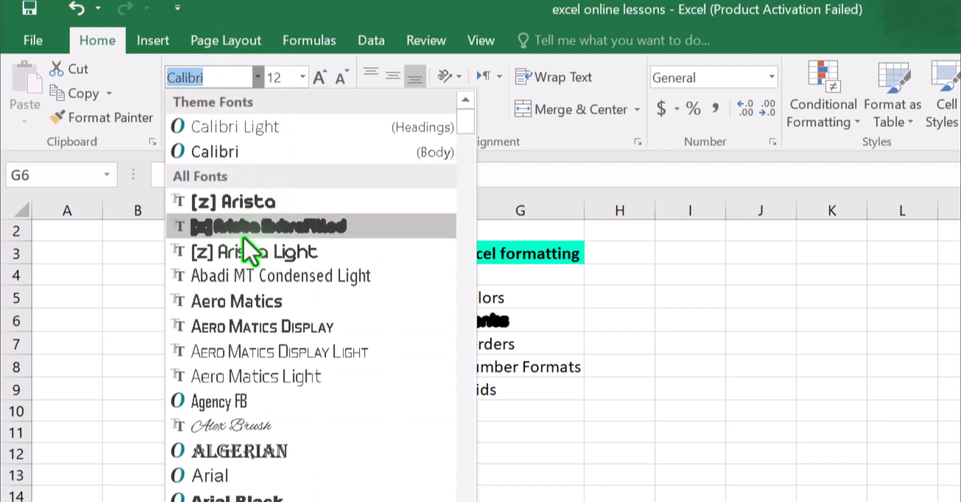
{"action": "left_click", "coordinate": [254, 302]}
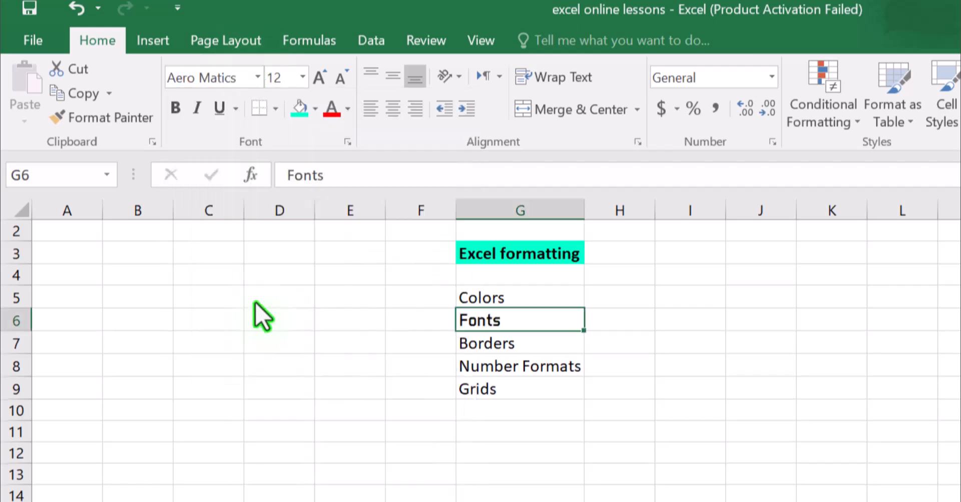
{"action": "left_click", "coordinate": [528, 340]}
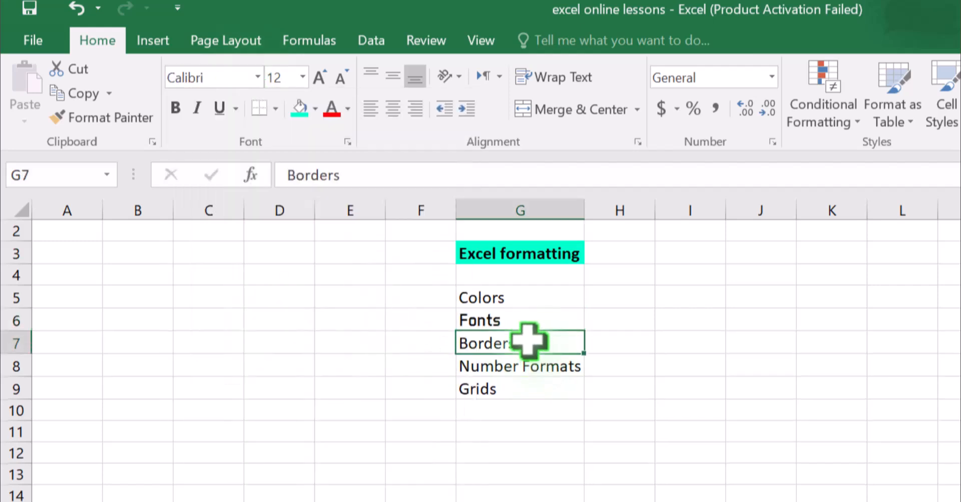
Make the Fonts text in G6 bold and italic, trying a double underline before applying a single underline.
{"action": "left_click", "coordinate": [508, 319]}
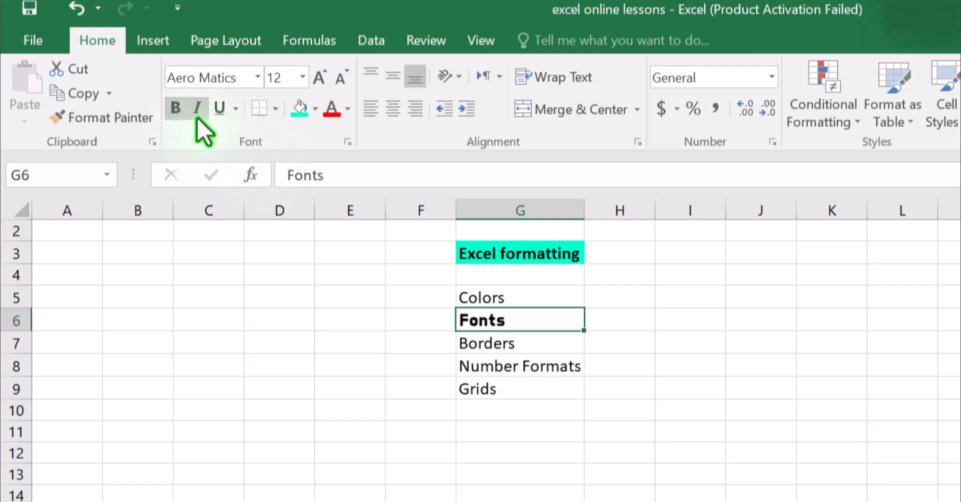
{"action": "left_click", "coordinate": [234, 109]}
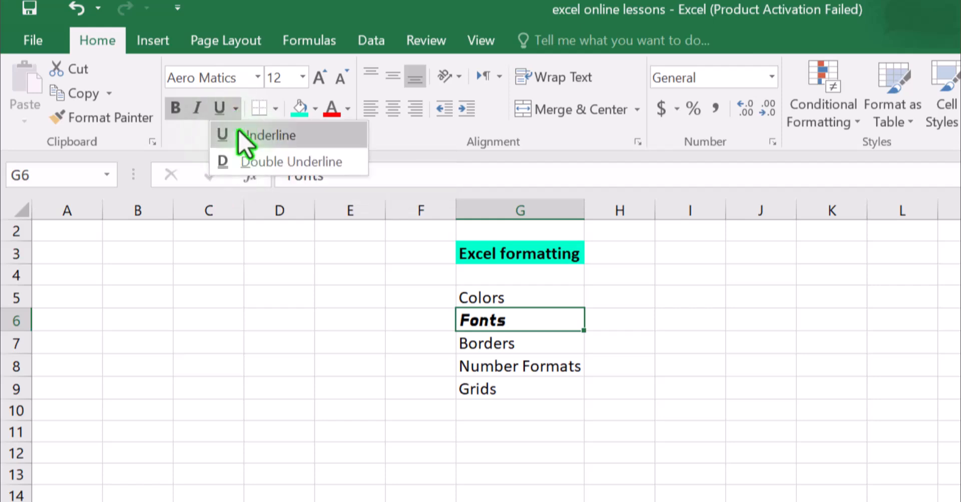
{"action": "left_click", "coordinate": [247, 159]}
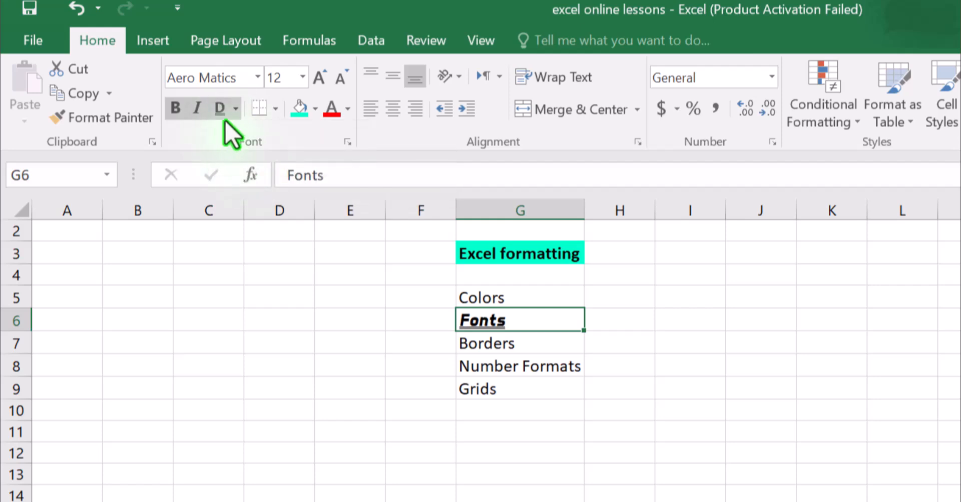
{"action": "left_click", "coordinate": [235, 109]}
{"action": "left_click", "coordinate": [250, 132]}
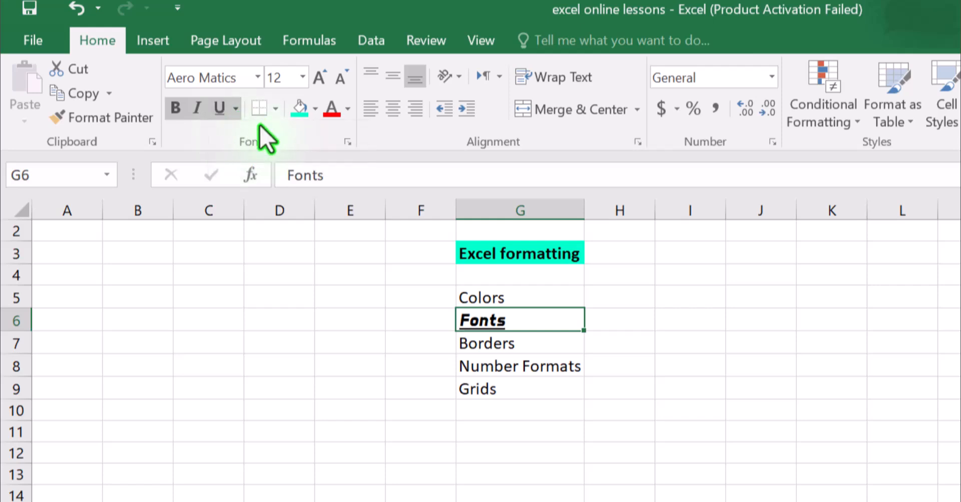
Add thin borders on all sides of the Borders cell G7.
{"action": "left_click", "coordinate": [524, 346]}
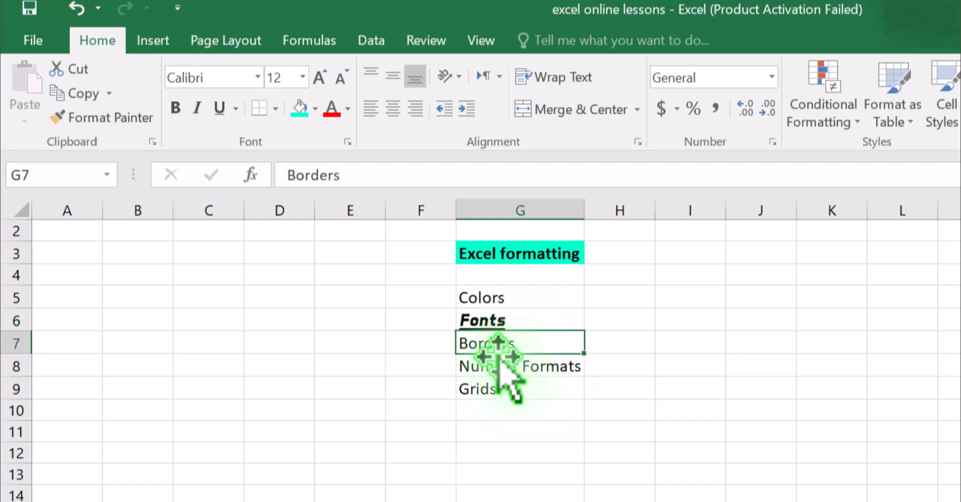
{"action": "left_click", "coordinate": [277, 108]}
{"action": "left_click", "coordinate": [349, 304]}
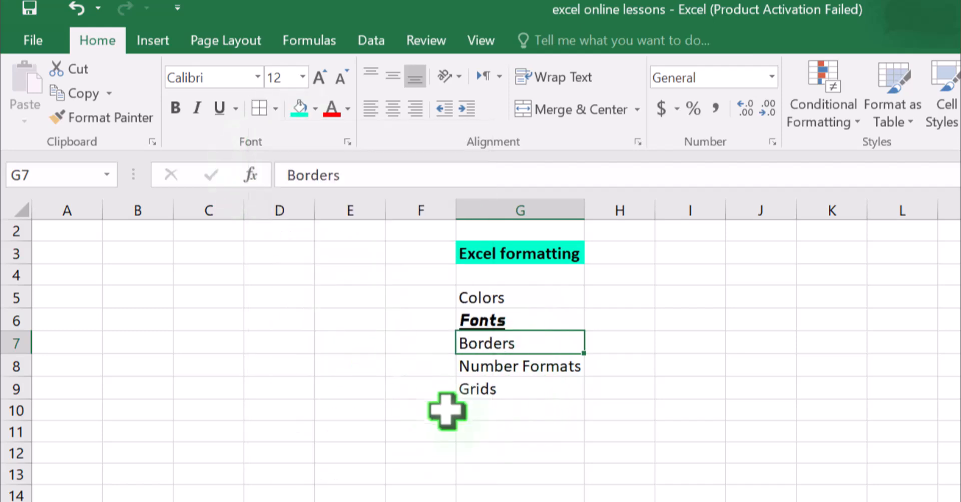
{"action": "left_click", "coordinate": [481, 445]}
Remove the underline from the Fonts text in G6.
{"action": "left_click", "coordinate": [506, 316]}
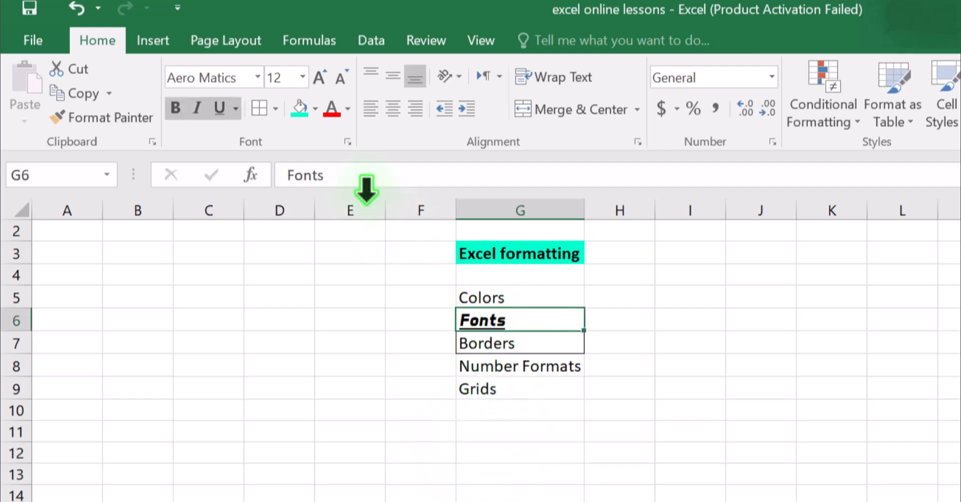
{"action": "left_click", "coordinate": [219, 108]}
{"action": "left_click", "coordinate": [488, 473]}
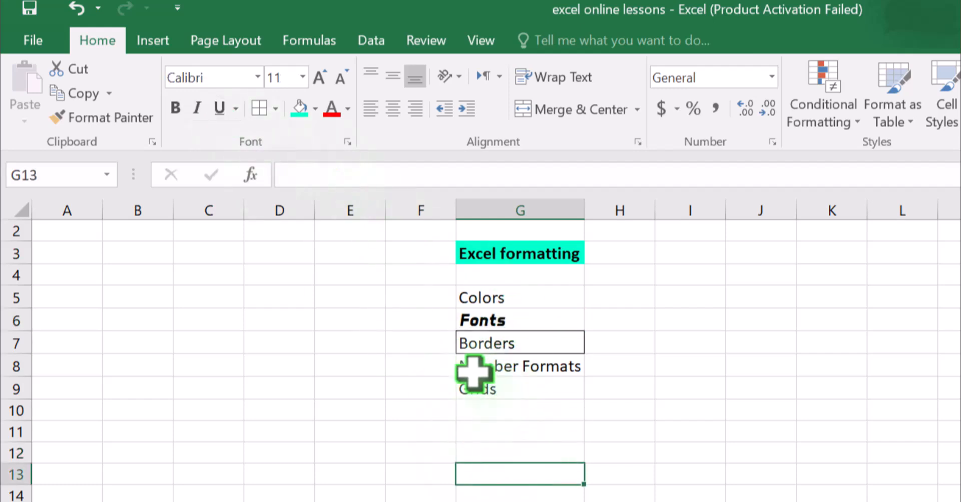
Examine the detailed border line, color and preset options for the Borders cell G7, and cancel without changes.
{"action": "left_click", "coordinate": [519, 336]}
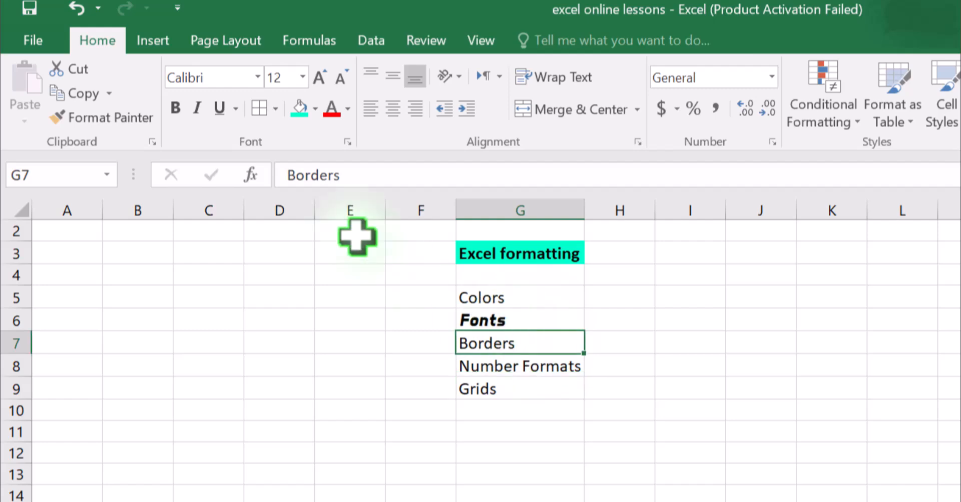
{"action": "left_click", "coordinate": [275, 109]}
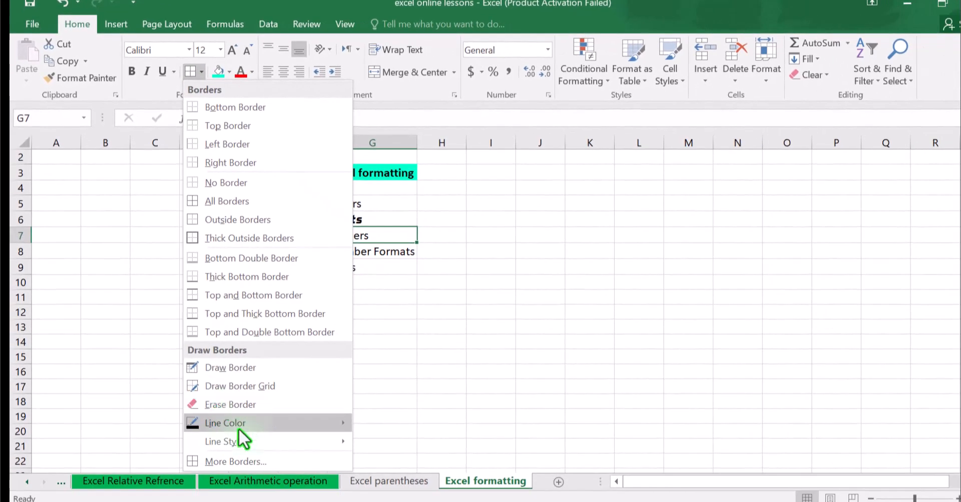
{"action": "left_click", "coordinate": [236, 461]}
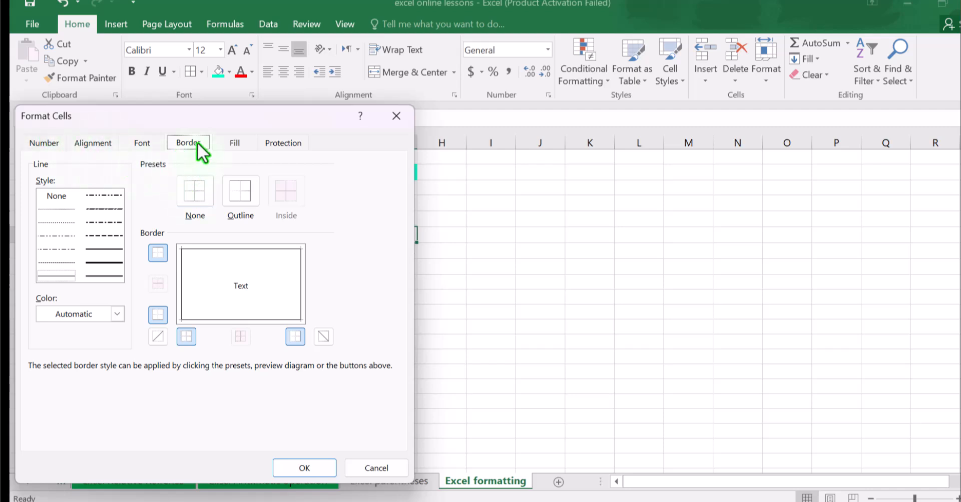
{"action": "left_click", "coordinate": [361, 470]}
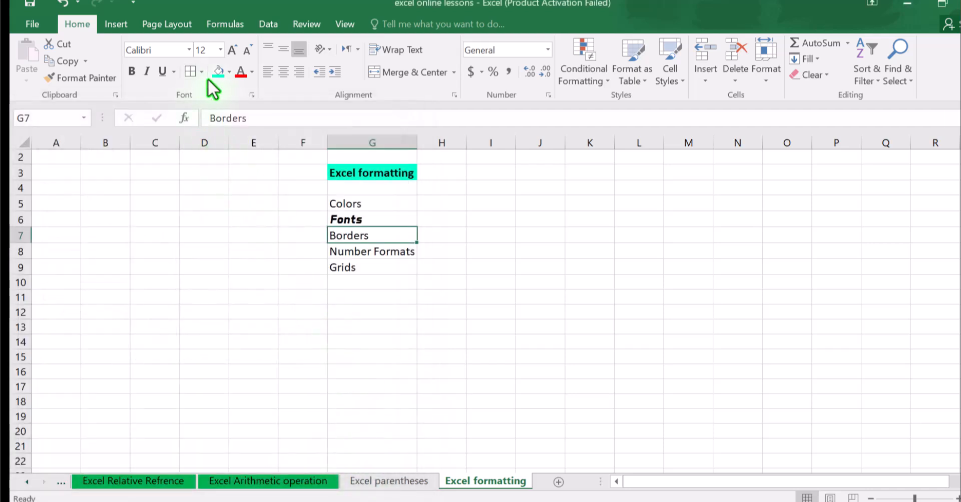
Set the font color of the Fonts cell G6 to red.
{"action": "left_click", "coordinate": [386, 218]}
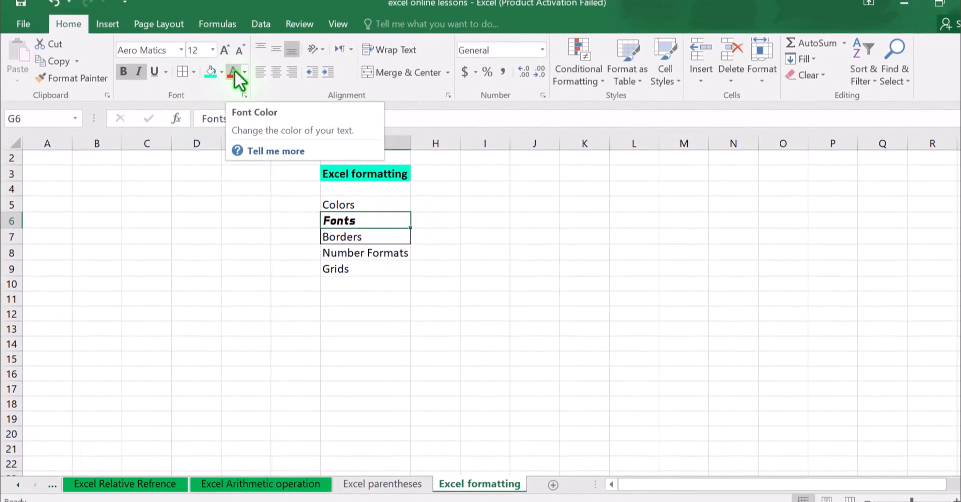
{"action": "left_click", "coordinate": [244, 72]}
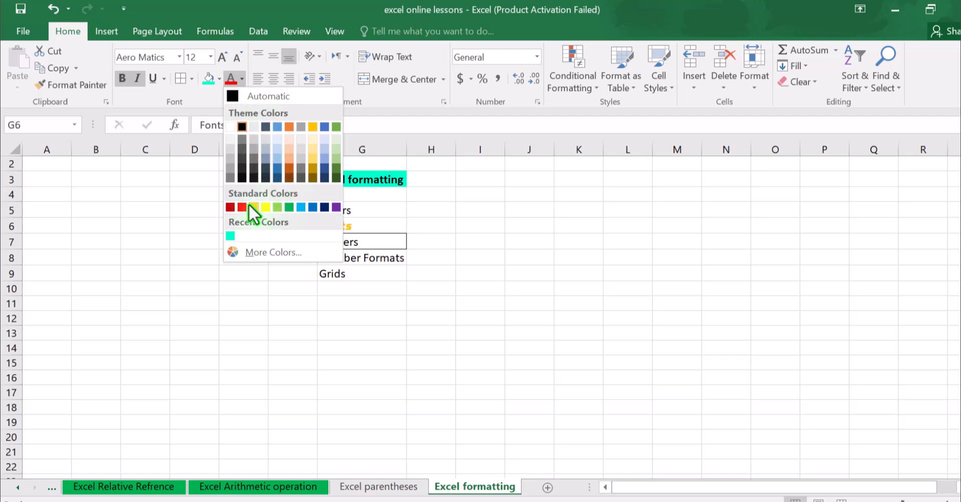
{"action": "left_click", "coordinate": [242, 207]}
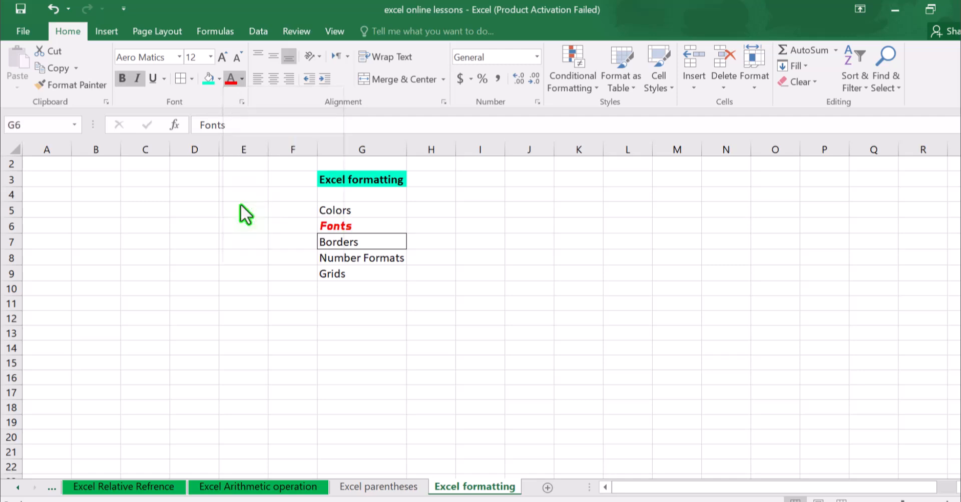
{"action": "left_click", "coordinate": [333, 242]}
Increase the font size of the Fonts text in G6 to 72.
{"action": "left_click", "coordinate": [355, 224]}
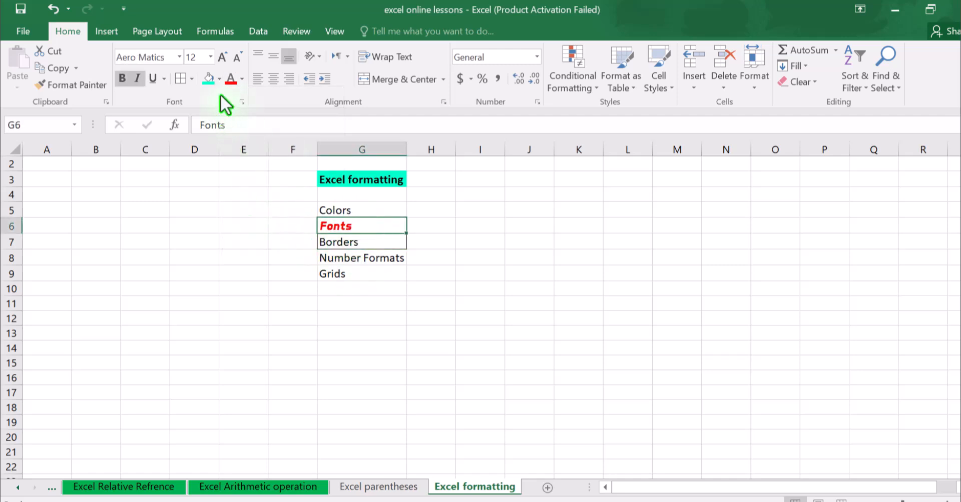
{"action": "left_click", "coordinate": [223, 57]}
{"action": "double_click", "coordinate": [223, 57]}
{"action": "double_click", "coordinate": [223, 56]}
{"action": "double_click", "coordinate": [223, 57]}
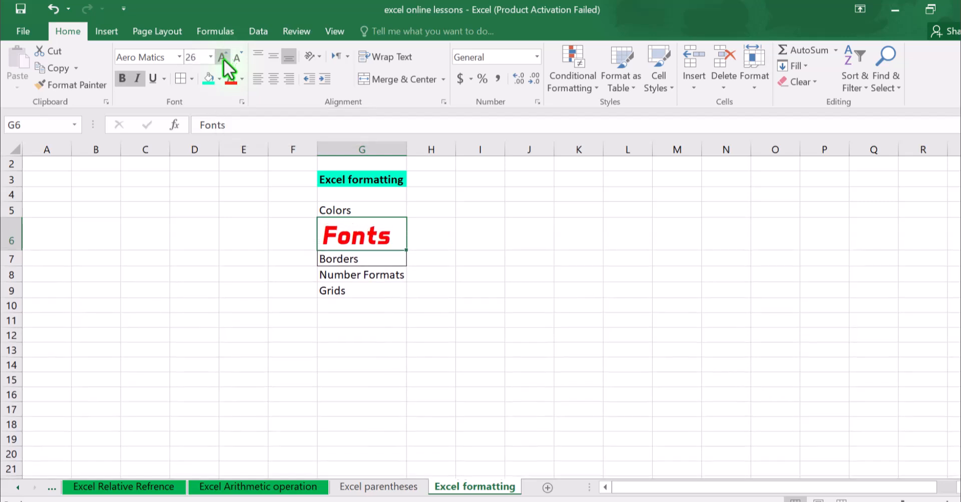
{"action": "triple_click", "coordinate": [223, 56]}
{"action": "left_click", "coordinate": [223, 57]}
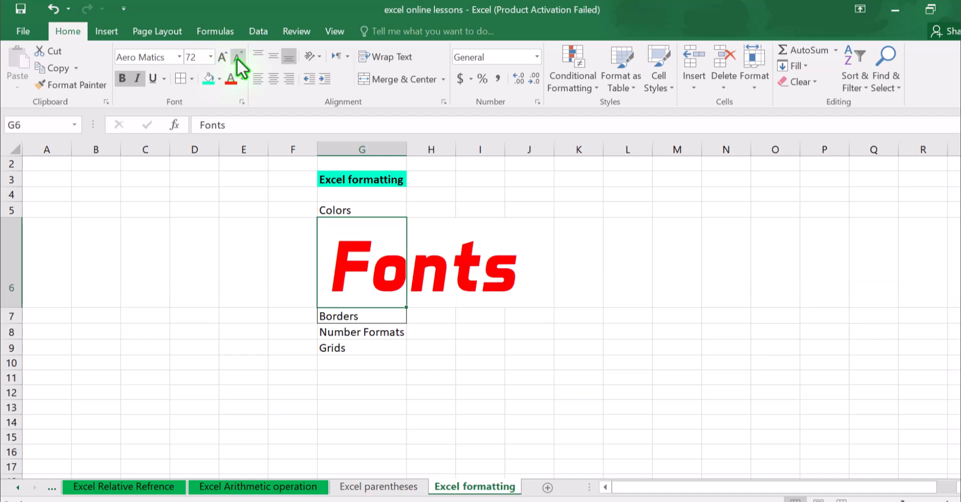
Decrease the font size of the Fonts text in G6 to 12.
{"action": "left_click", "coordinate": [237, 56]}
{"action": "double_click", "coordinate": [237, 56]}
{"action": "double_click", "coordinate": [237, 56]}
{"action": "double_click", "coordinate": [237, 56]}
{"action": "double_click", "coordinate": [238, 56]}
{"action": "double_click", "coordinate": [237, 56]}
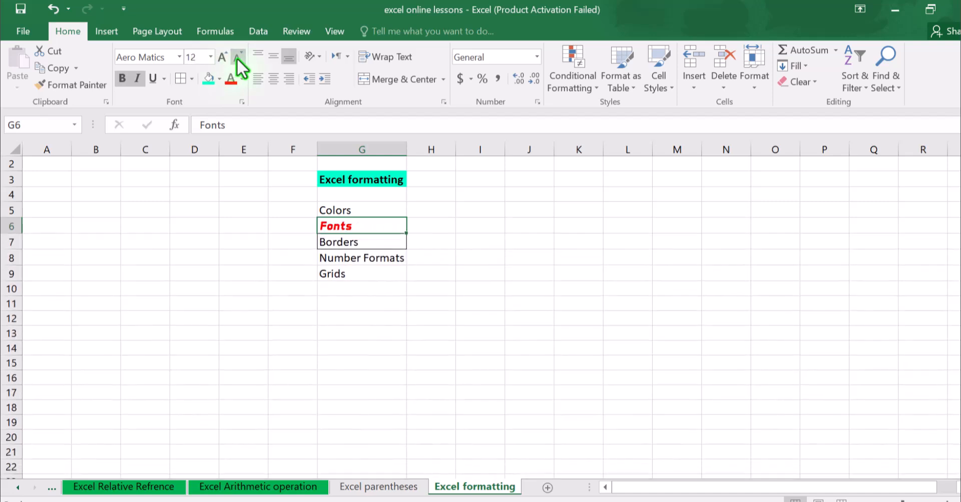
{"action": "left_click", "coordinate": [210, 56]}
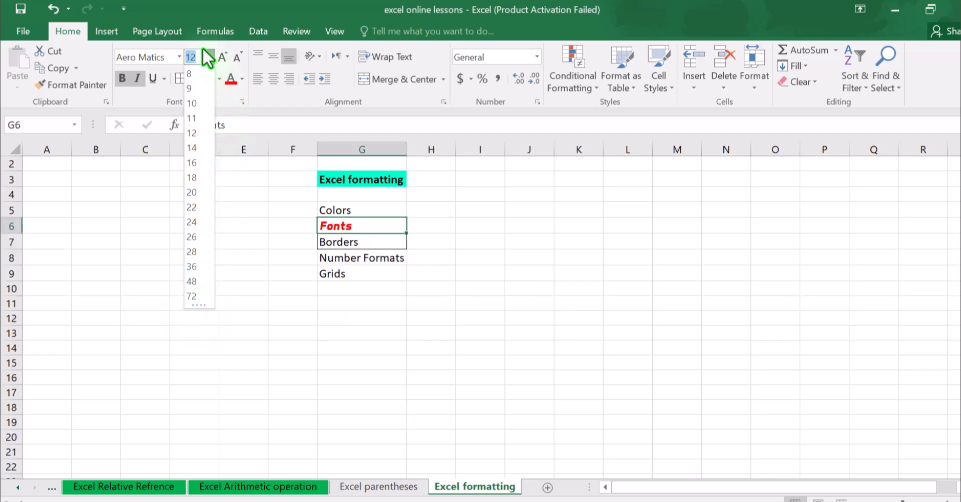
{"action": "left_click", "coordinate": [376, 319]}
Apply a red outline border to the Number Formats cell G8.
{"action": "left_click", "coordinate": [368, 272]}
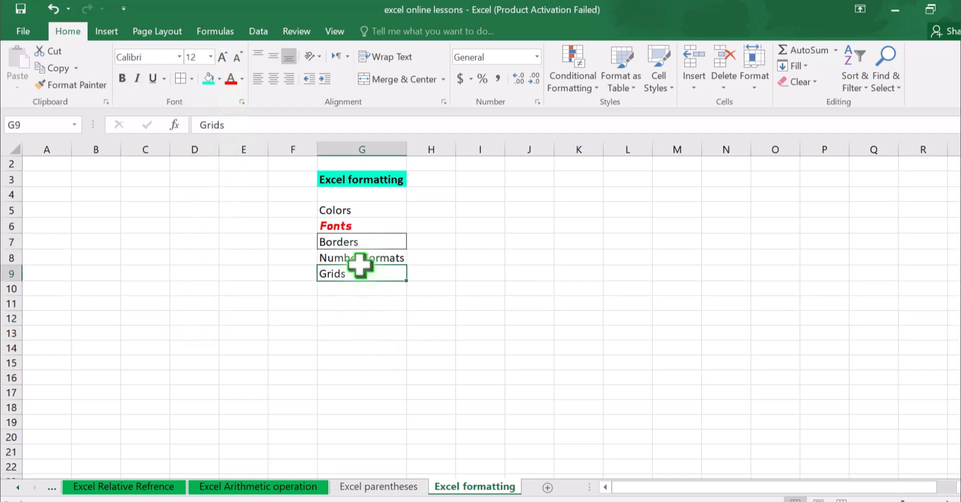
{"action": "left_click", "coordinate": [380, 256]}
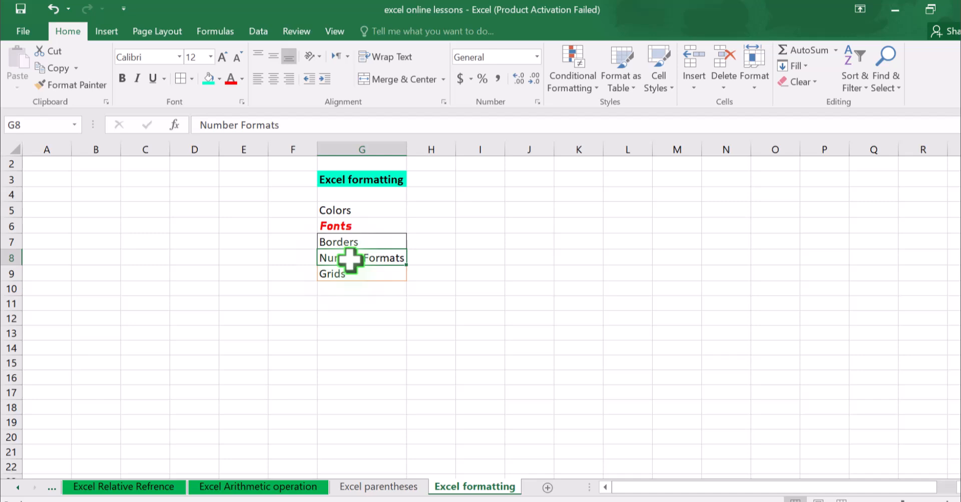
{"action": "left_click", "coordinate": [191, 79]}
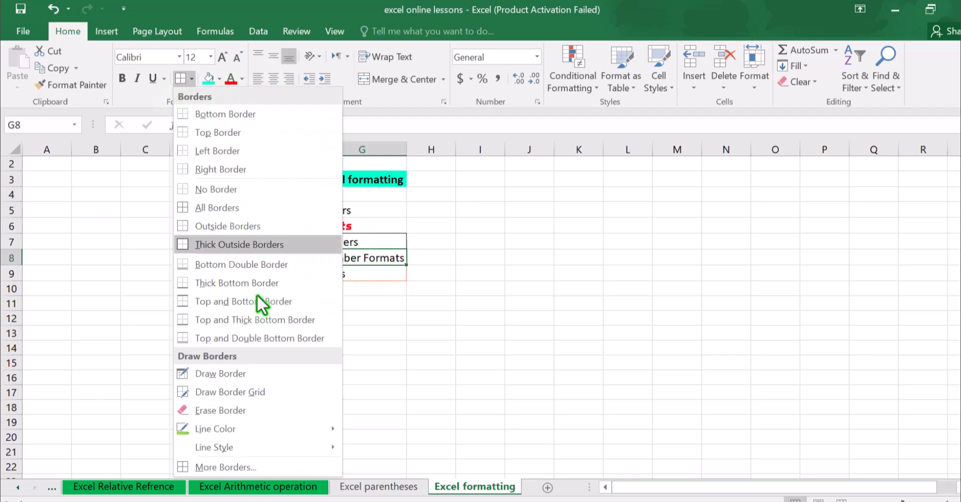
{"action": "left_click", "coordinate": [223, 463]}
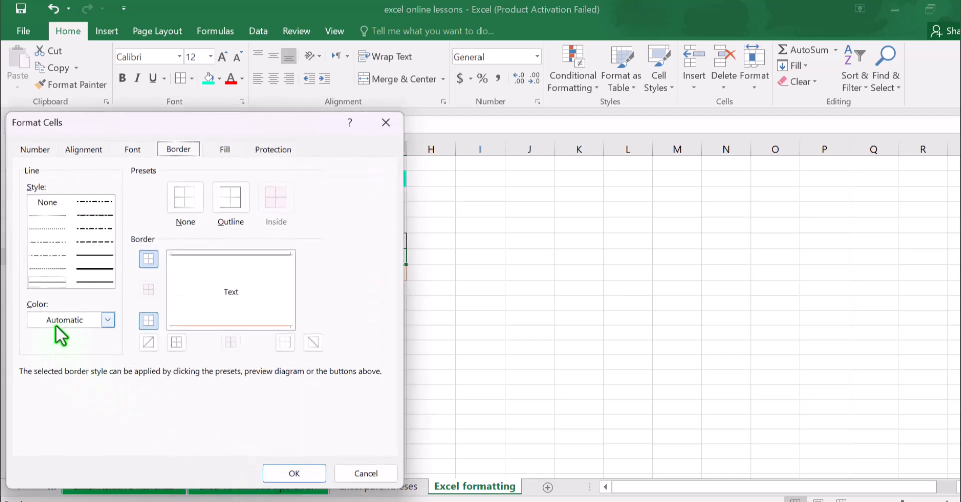
{"action": "left_click", "coordinate": [105, 319]}
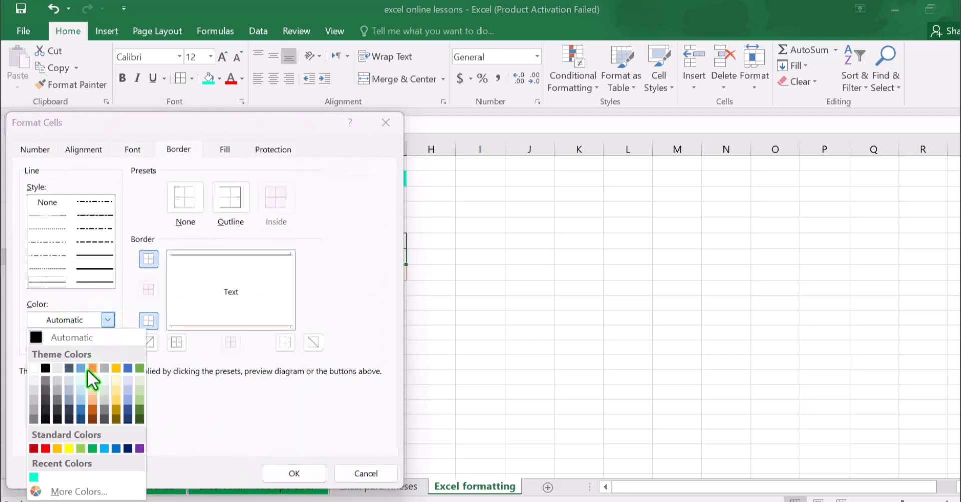
{"action": "left_click", "coordinate": [45, 449]}
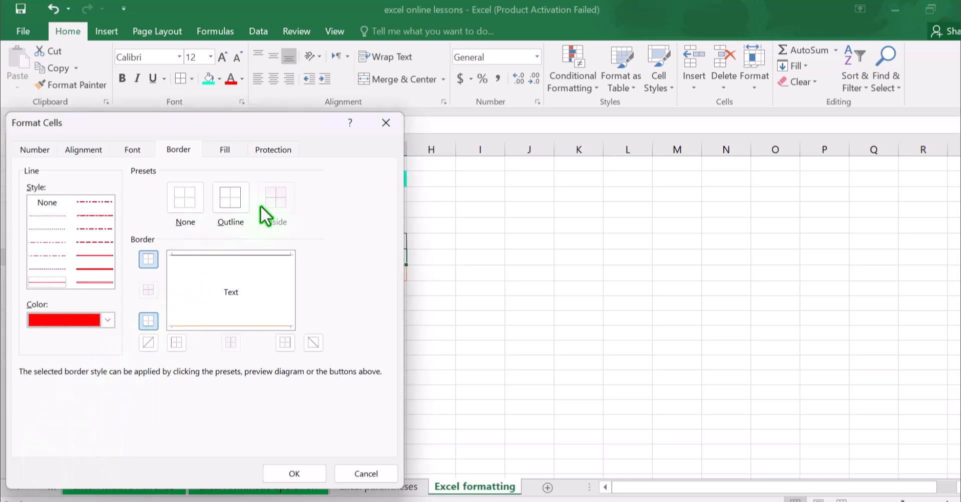
{"action": "left_click", "coordinate": [238, 202]}
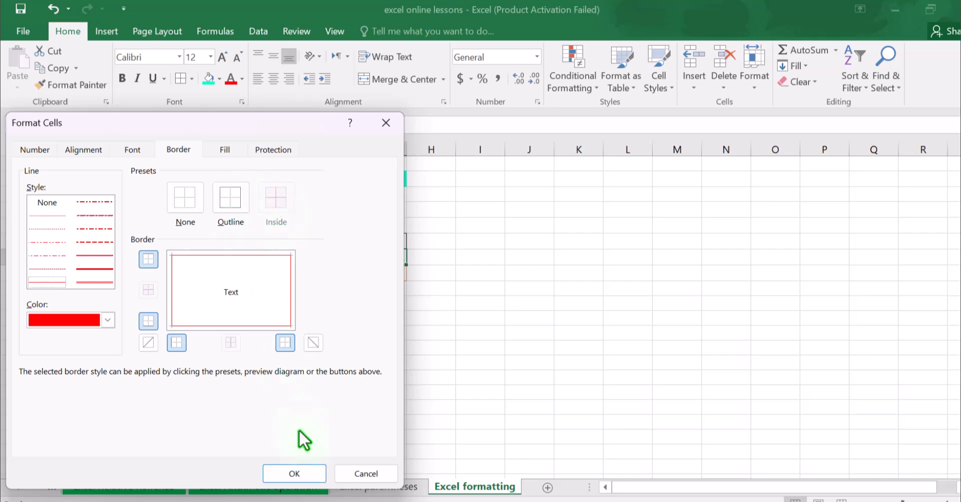
{"action": "left_click", "coordinate": [294, 473]}
{"action": "left_click", "coordinate": [326, 364]}
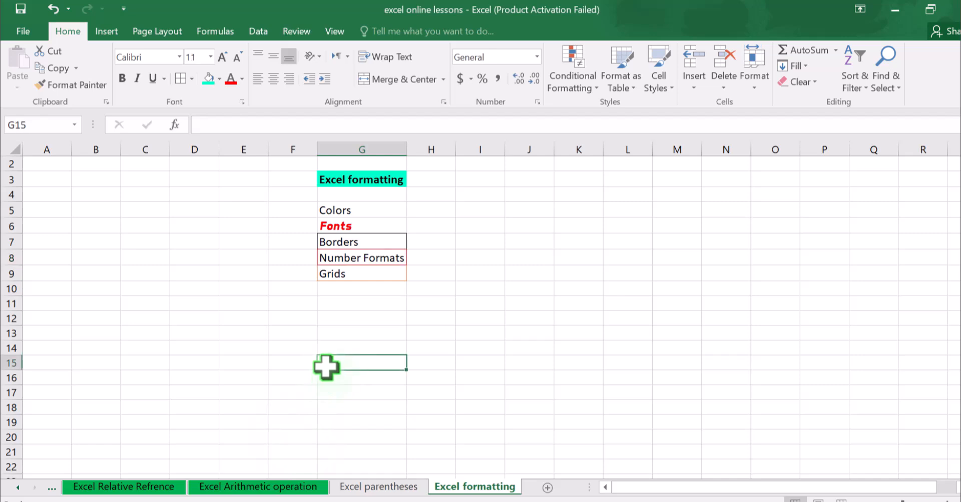
Apply a thick dash-dot-dot outline border in the automatic color to the Fonts cell G6.
{"action": "left_click", "coordinate": [329, 271]}
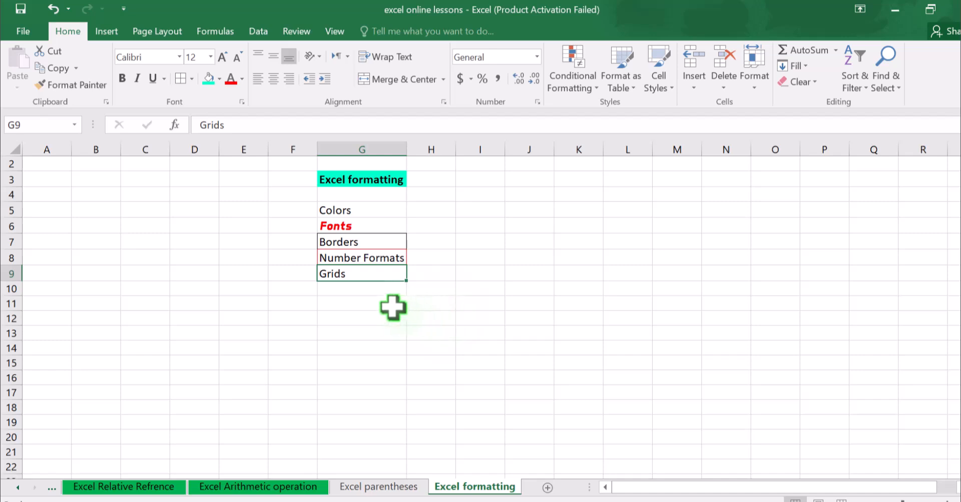
{"action": "key", "text": "ctrl+z"}
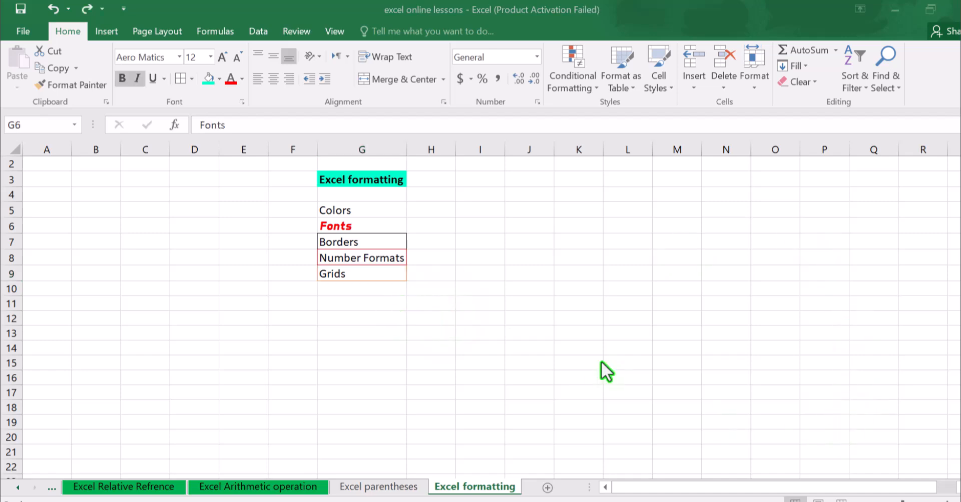
{"action": "left_click", "coordinate": [191, 78]}
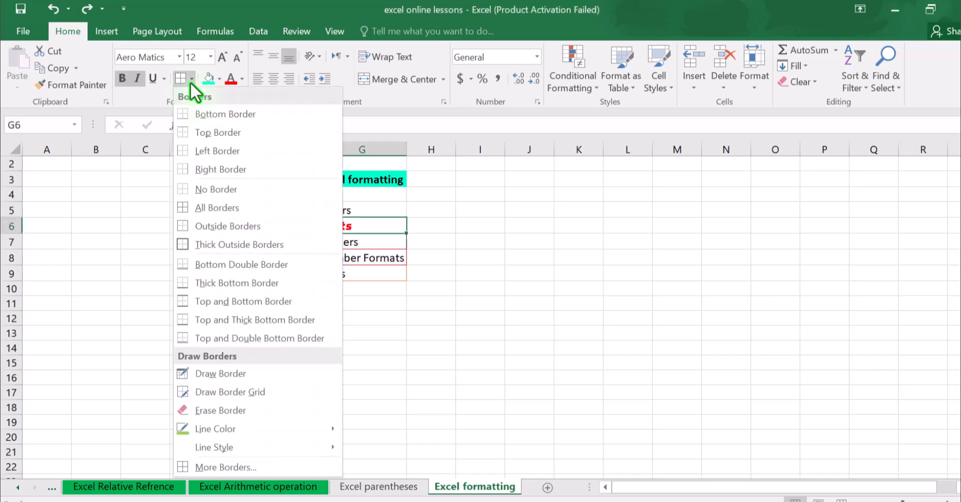
{"action": "left_click", "coordinate": [246, 469]}
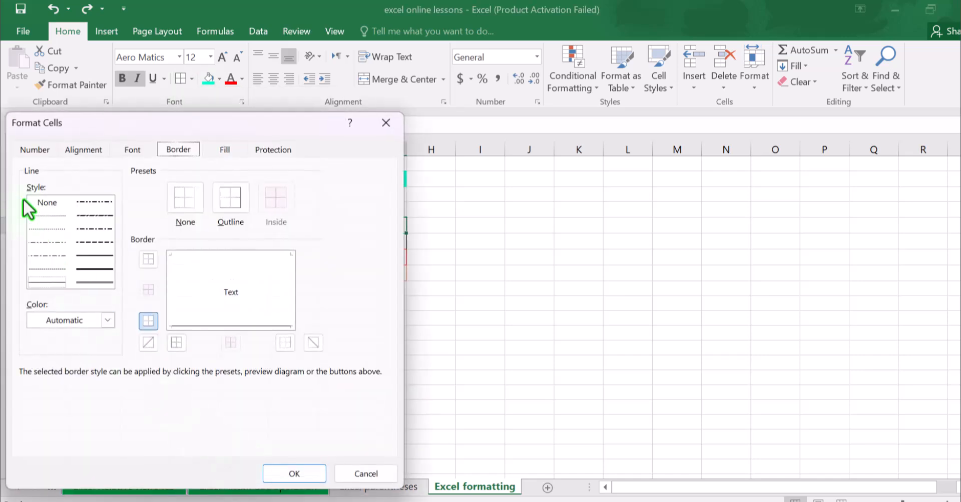
{"action": "left_click", "coordinate": [48, 206]}
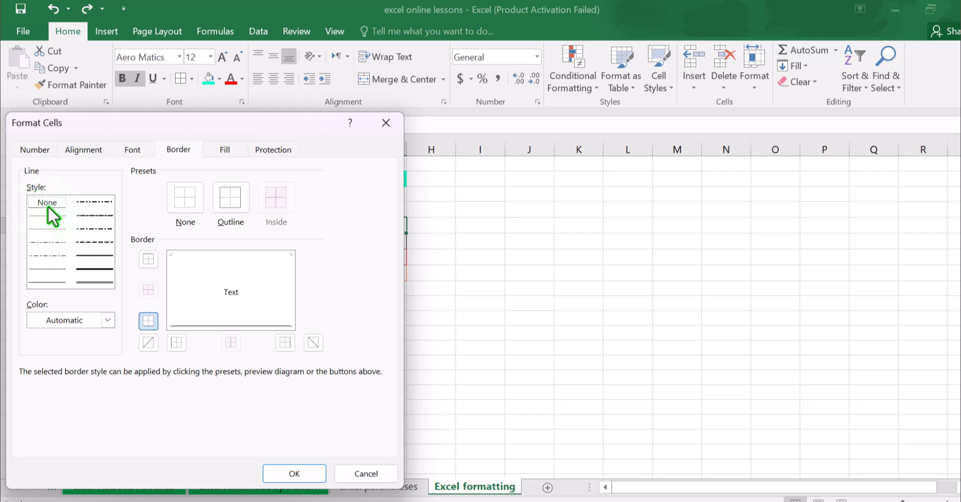
{"action": "left_click", "coordinate": [106, 202]}
{"action": "left_click", "coordinate": [220, 198]}
{"action": "left_click", "coordinate": [309, 474]}
{"action": "left_click", "coordinate": [320, 349]}
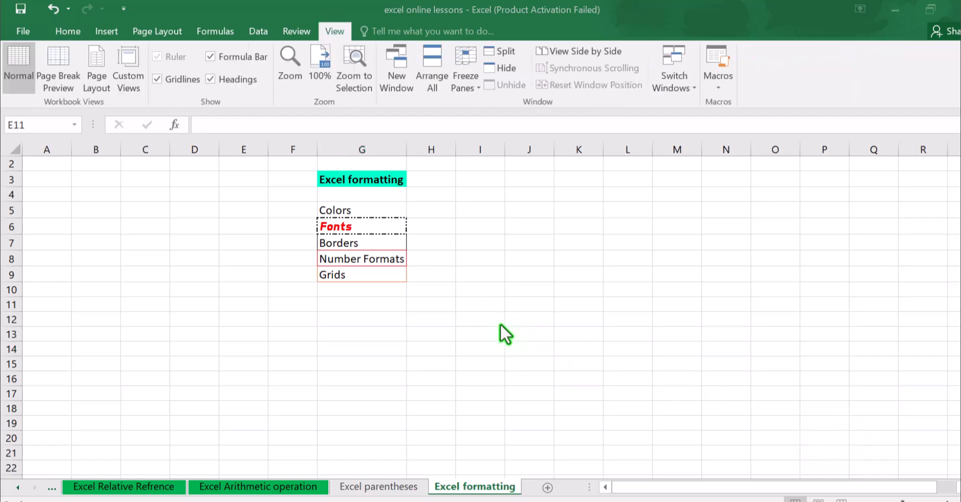
{"action": "left_click", "coordinate": [443, 293]}
{"action": "left_click", "coordinate": [370, 260]}
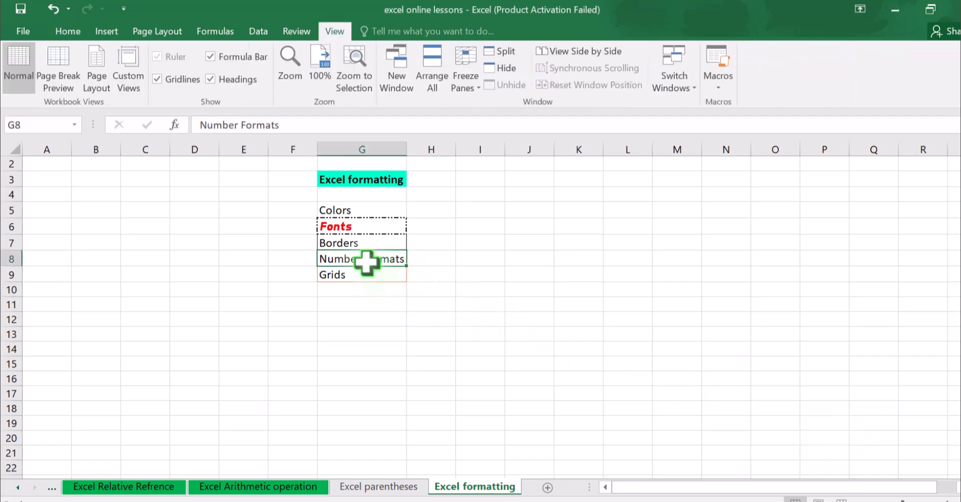
{"action": "left_click", "coordinate": [375, 285]}
{"action": "left_click", "coordinate": [375, 261]}
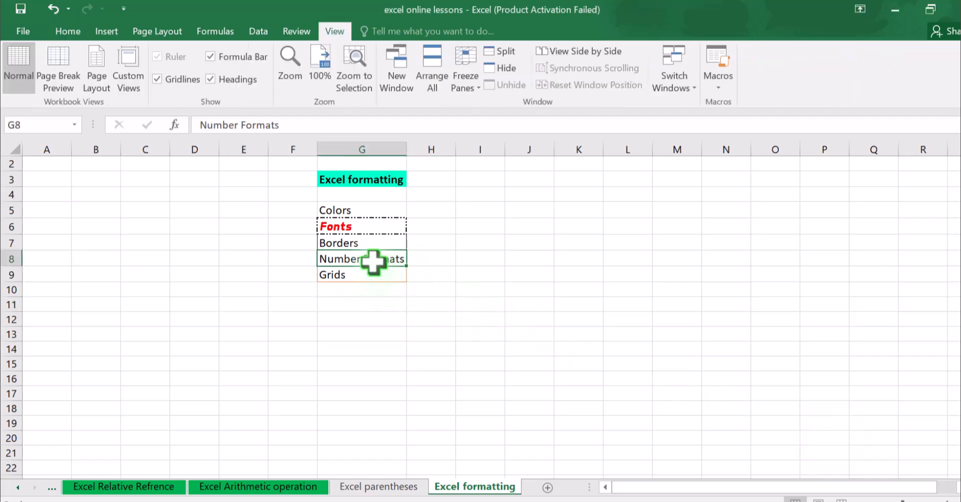
{"action": "left_click", "coordinate": [379, 286]}
{"action": "left_click", "coordinate": [375, 260]}
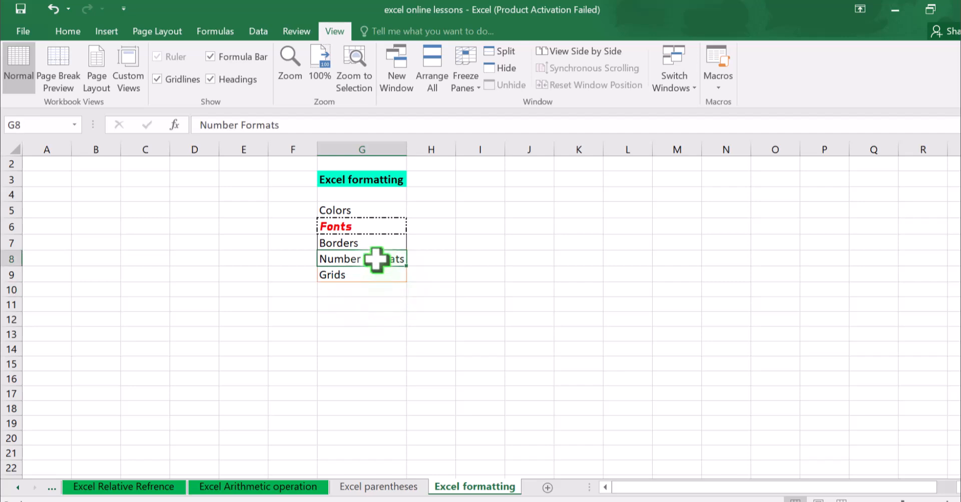
{"action": "left_click", "coordinate": [376, 285]}
Examine the number format categories for the Number Formats cell G8, and cancel without changes.
{"action": "left_click", "coordinate": [373, 258]}
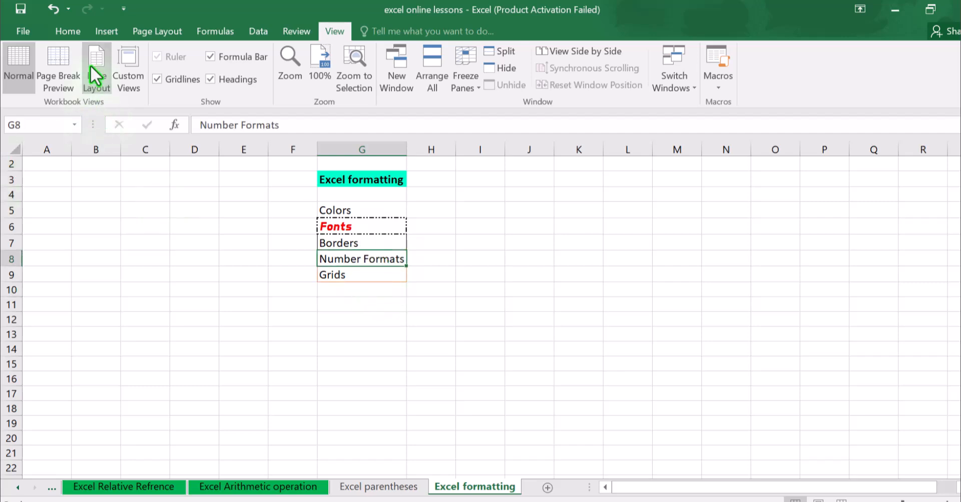
{"action": "left_click", "coordinate": [68, 31]}
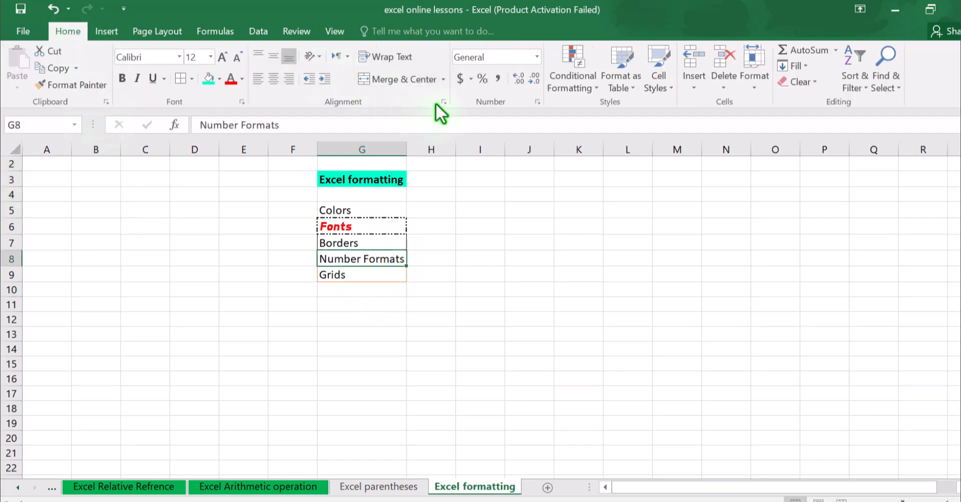
{"action": "left_click", "coordinate": [535, 102]}
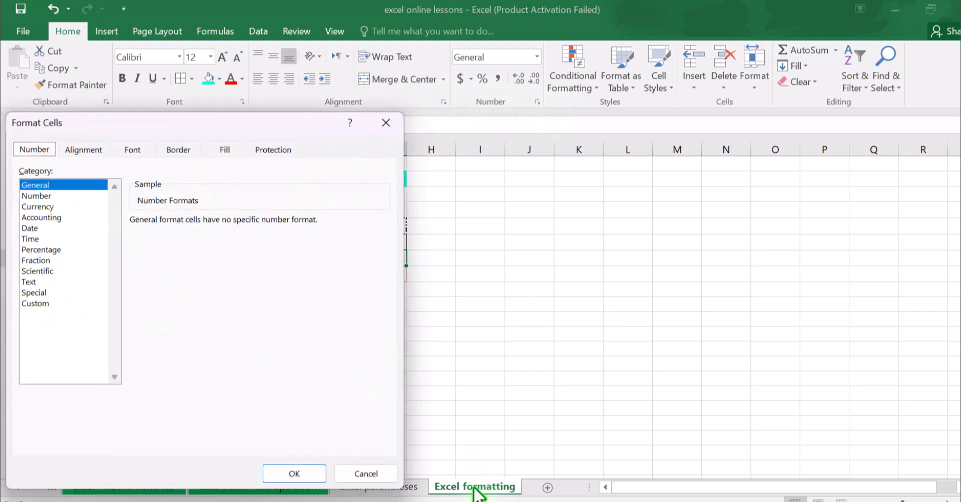
{"action": "left_click", "coordinate": [380, 474]}
{"action": "left_click", "coordinate": [398, 371]}
Hide the worksheet gridlines and look over the sheet without them.
{"action": "left_click", "coordinate": [353, 275]}
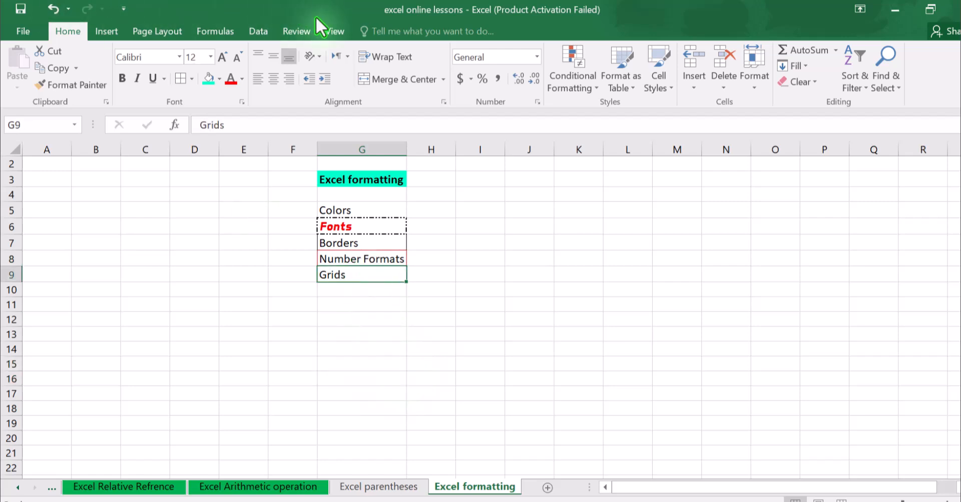
{"action": "left_click", "coordinate": [332, 30]}
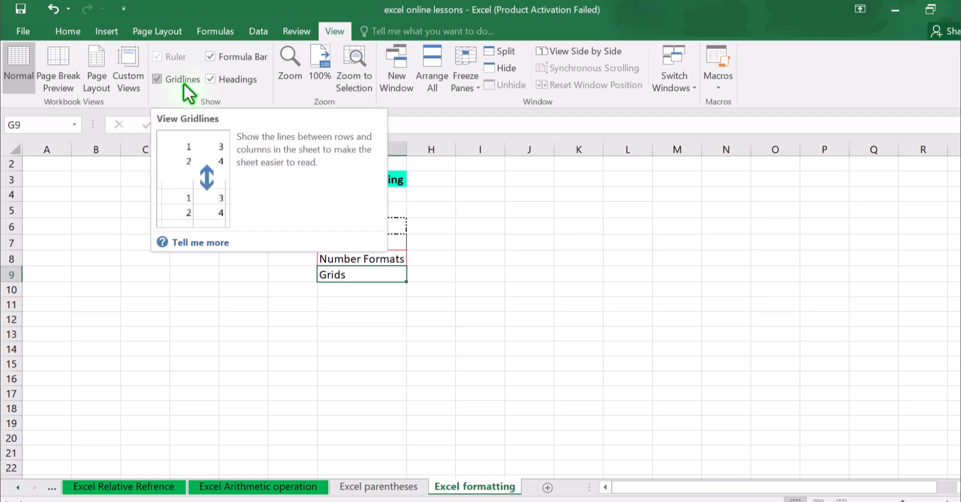
{"action": "left_click", "coordinate": [157, 79]}
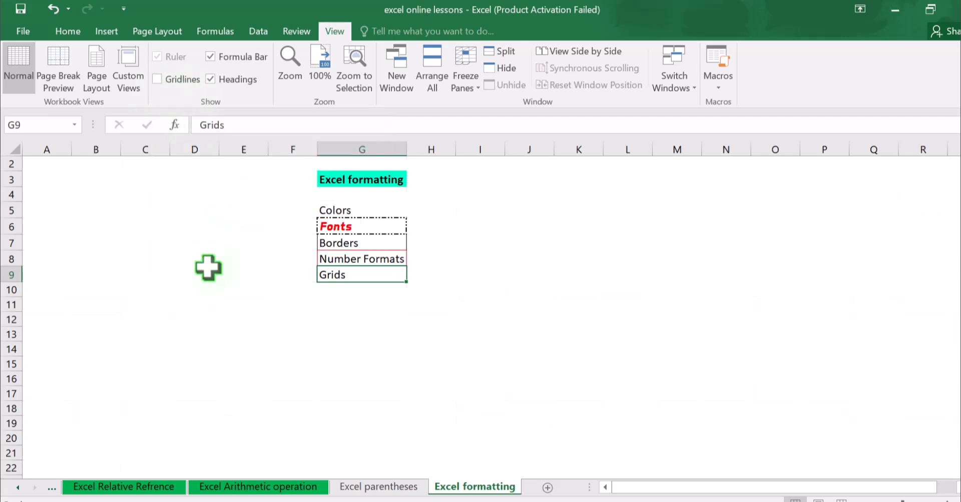
{"action": "left_click", "coordinate": [204, 271]}
{"action": "scroll", "coordinate": [395, 315], "scroll_direction": "down", "scroll_amount": 7}
{"action": "scroll", "coordinate": [398, 307], "scroll_direction": "up", "scroll_amount": 7}
Show the worksheet gridlines again, toggling them off and on once more for comparison.
{"action": "left_click", "coordinate": [157, 80]}
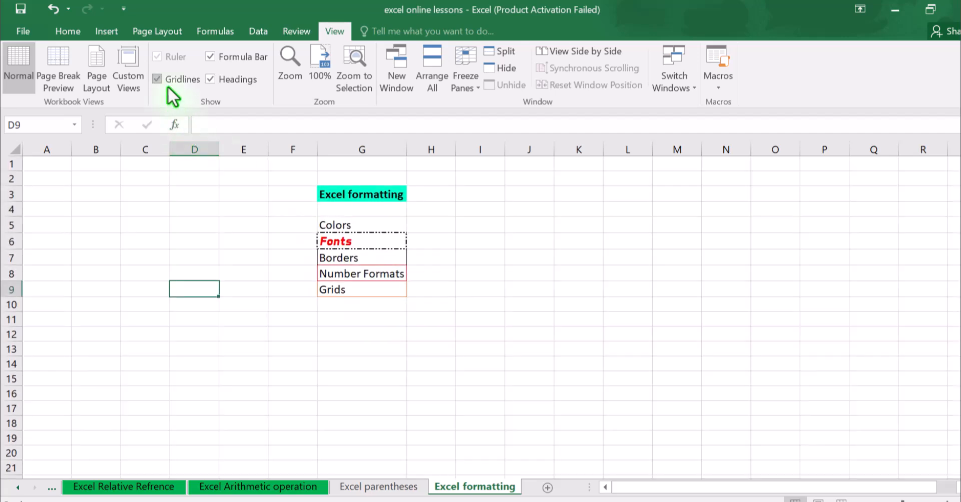
{"action": "left_click", "coordinate": [168, 84]}
{"action": "left_click", "coordinate": [169, 85]}
{"action": "left_click", "coordinate": [285, 304]}
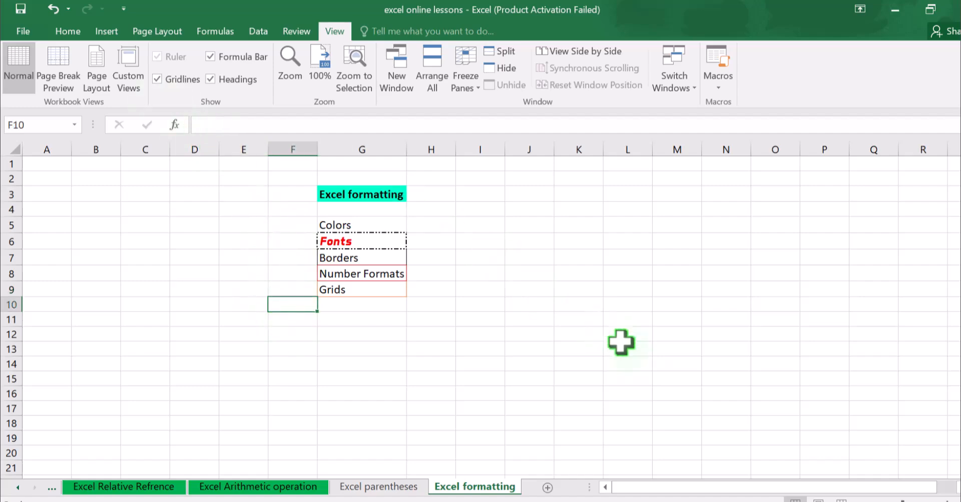